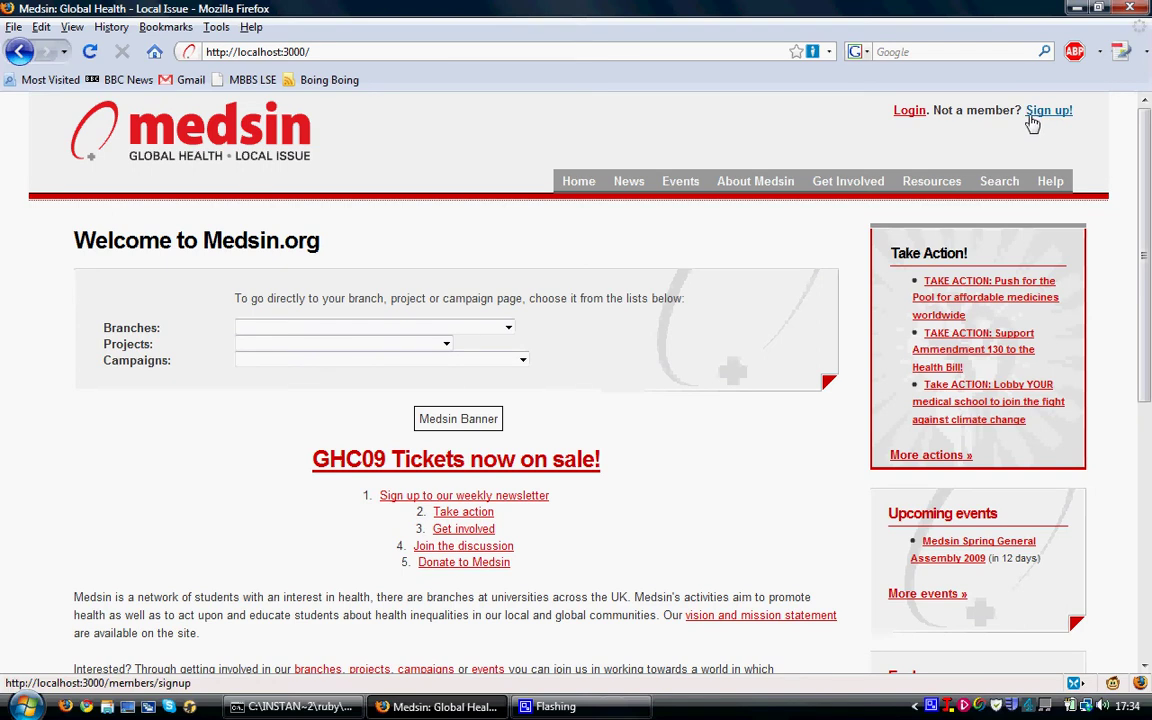
# - Go from the Medsin.org home page to the 'Log in to Medsin.org' page
pyautogui.click(910, 112)
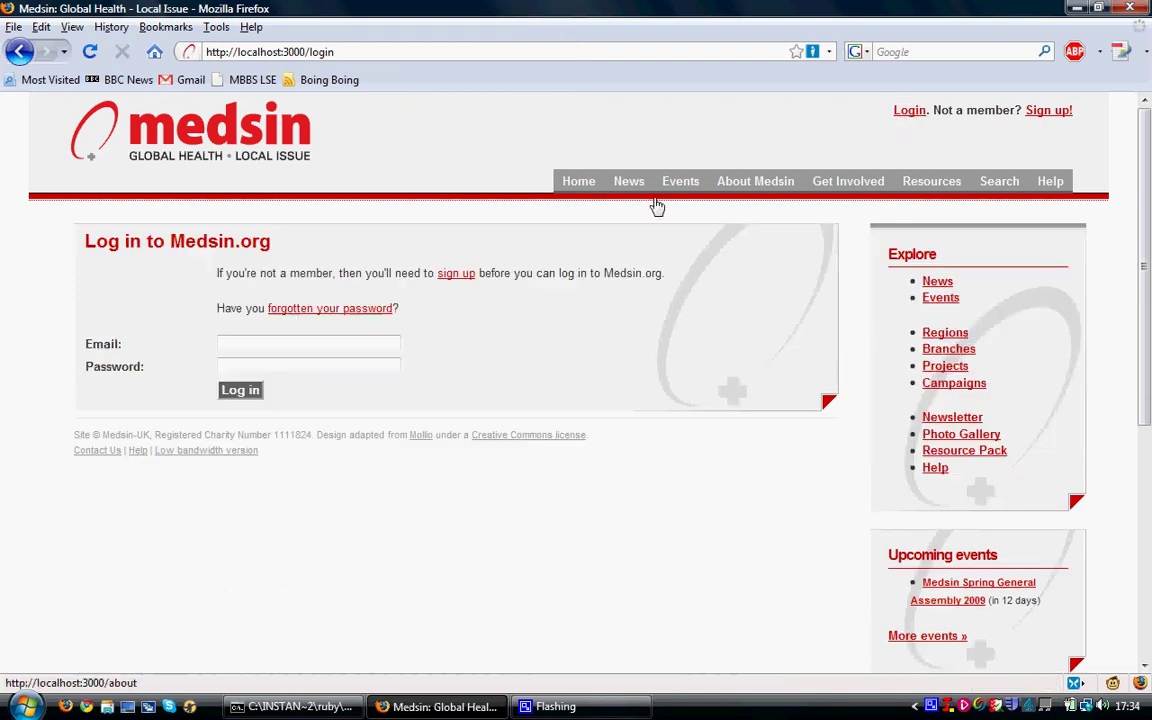
# - Log in with the webmaster account's e-mail address and password
pyautogui.click(319, 342)
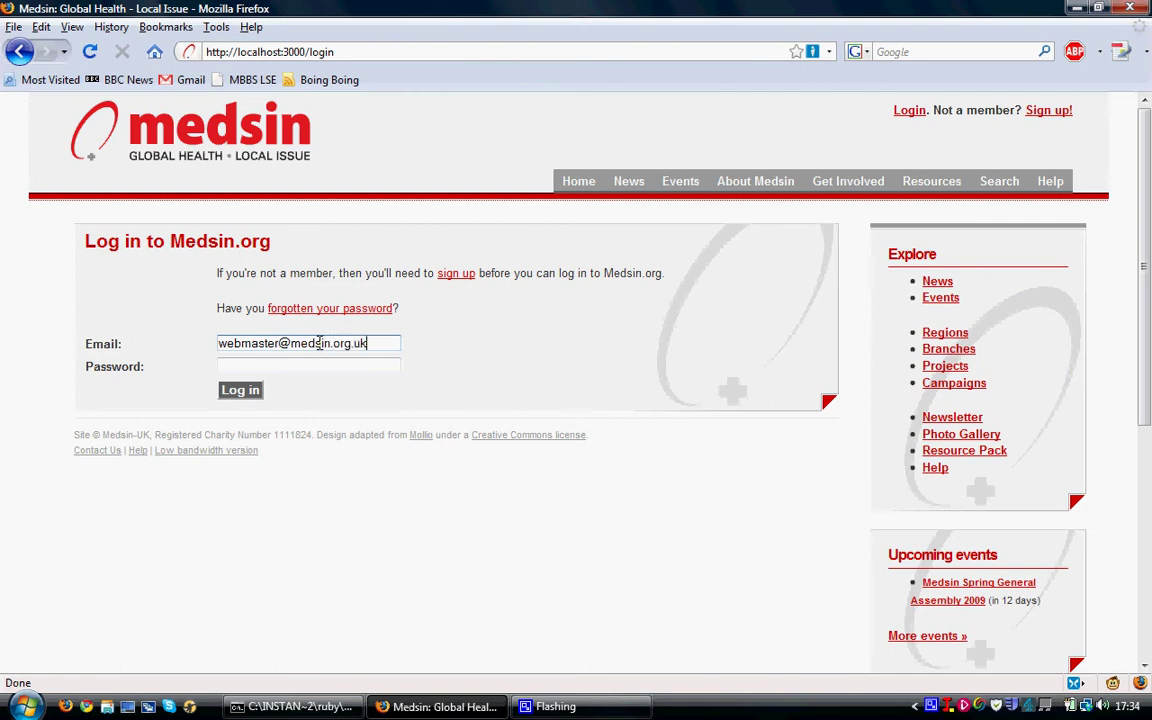
pyautogui.click(305, 364)
pyautogui.write('******')
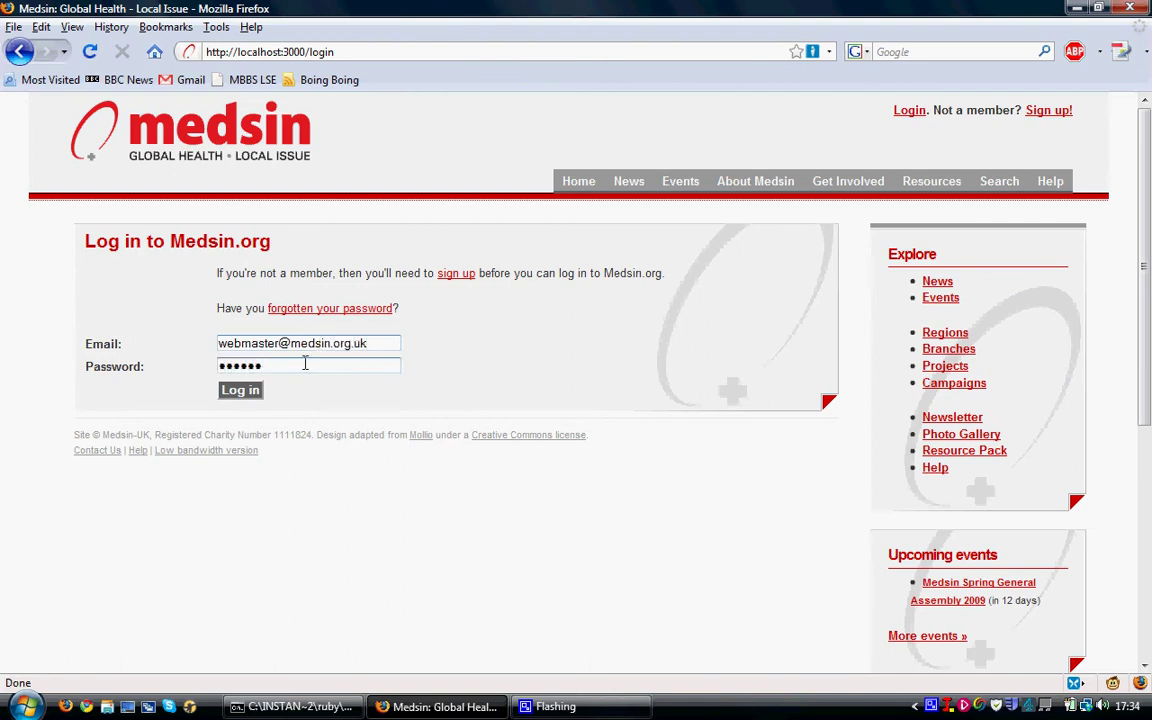
pyautogui.click(250, 391)
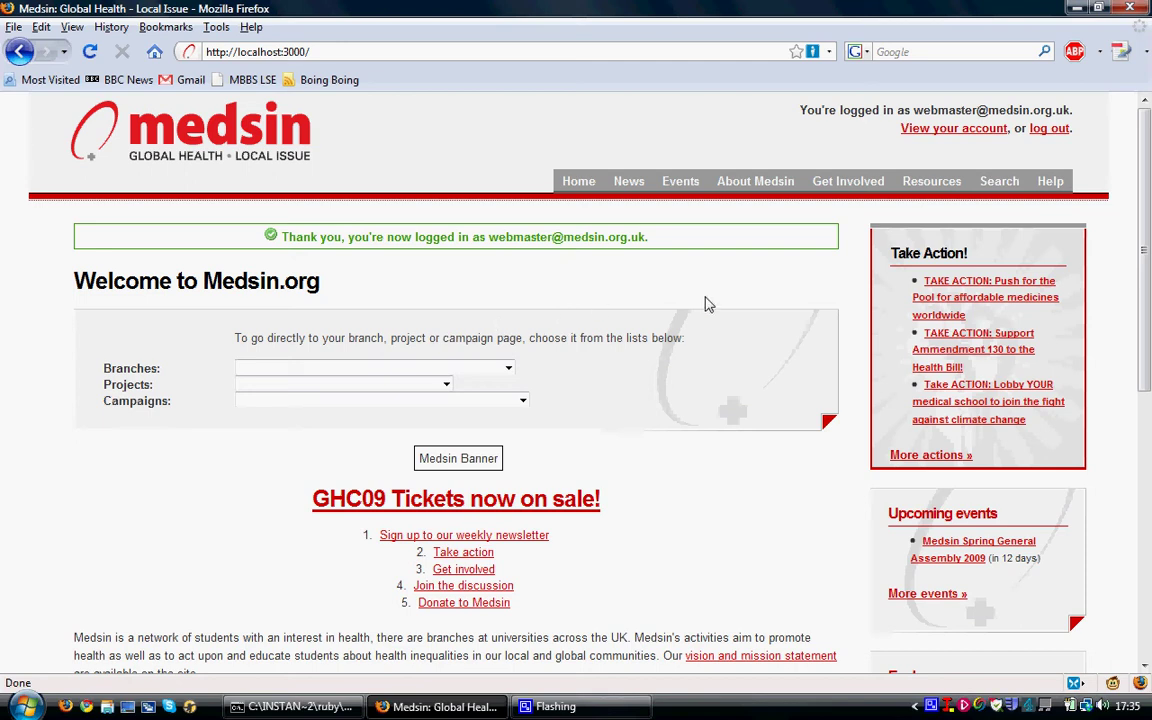
# - From the account page, open Change your details and keep the branch as Test Branch
pyautogui.click(929, 132)
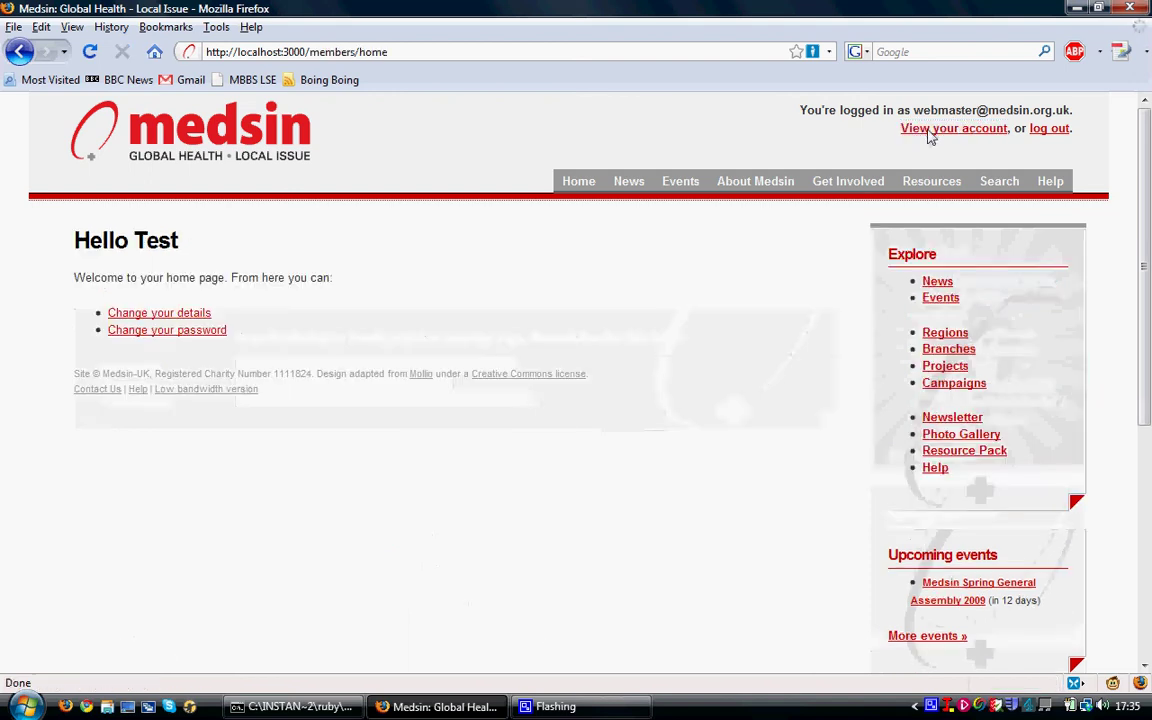
pyautogui.click(184, 315)
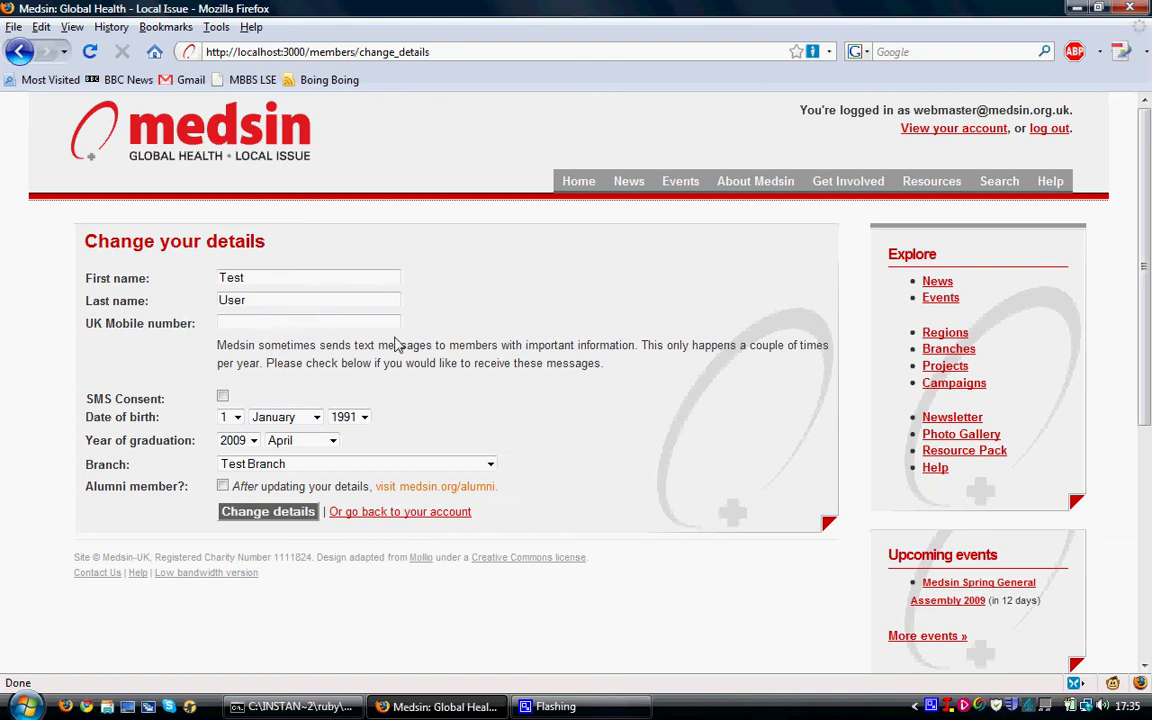
pyautogui.click(457, 470)
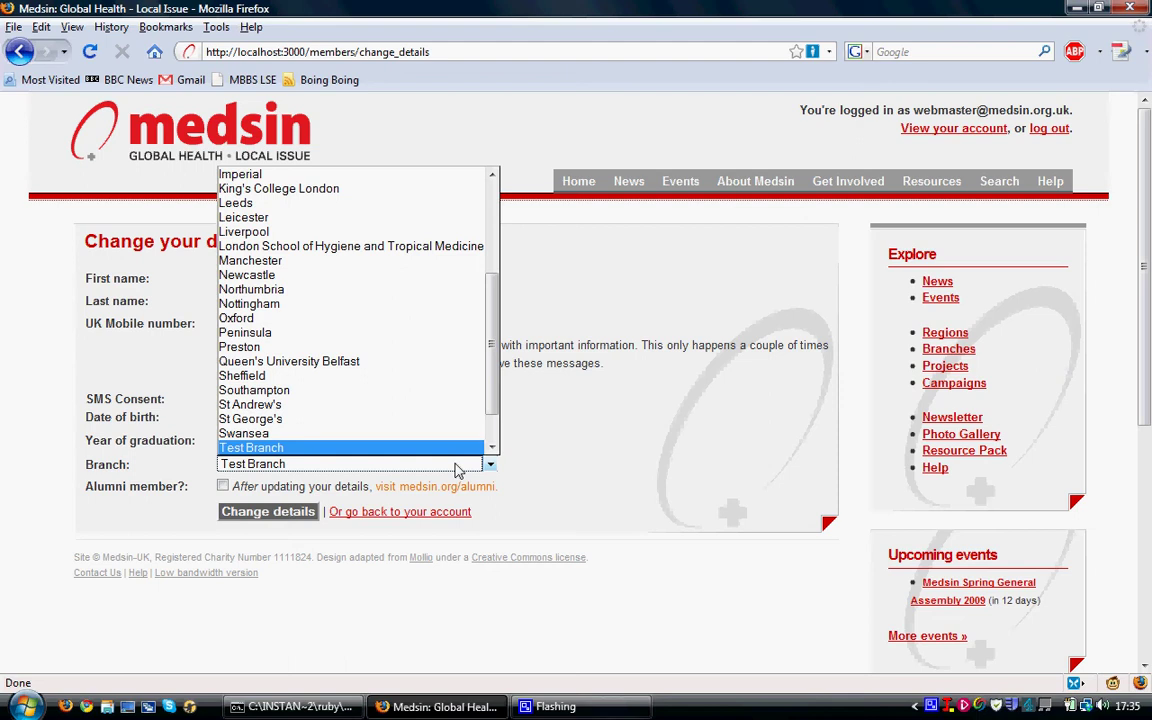
pyautogui.click(457, 469)
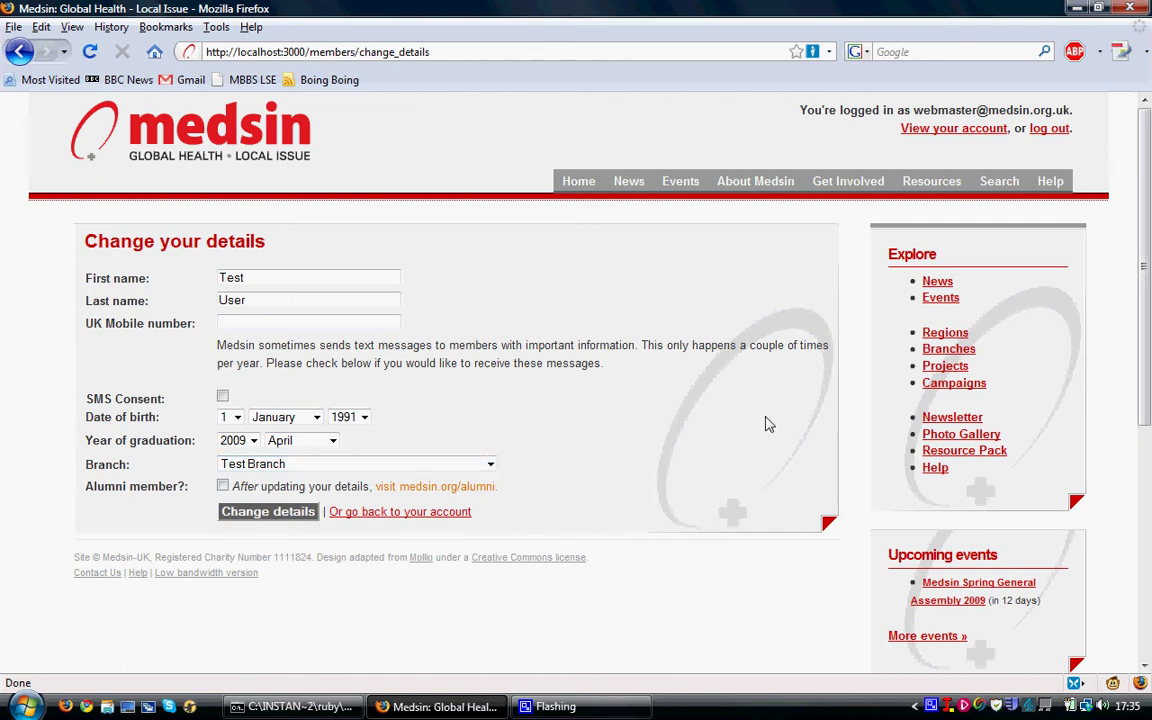
# - Open the Branches list from the sidebar and scroll down to Test Branch
pyautogui.click(942, 352)
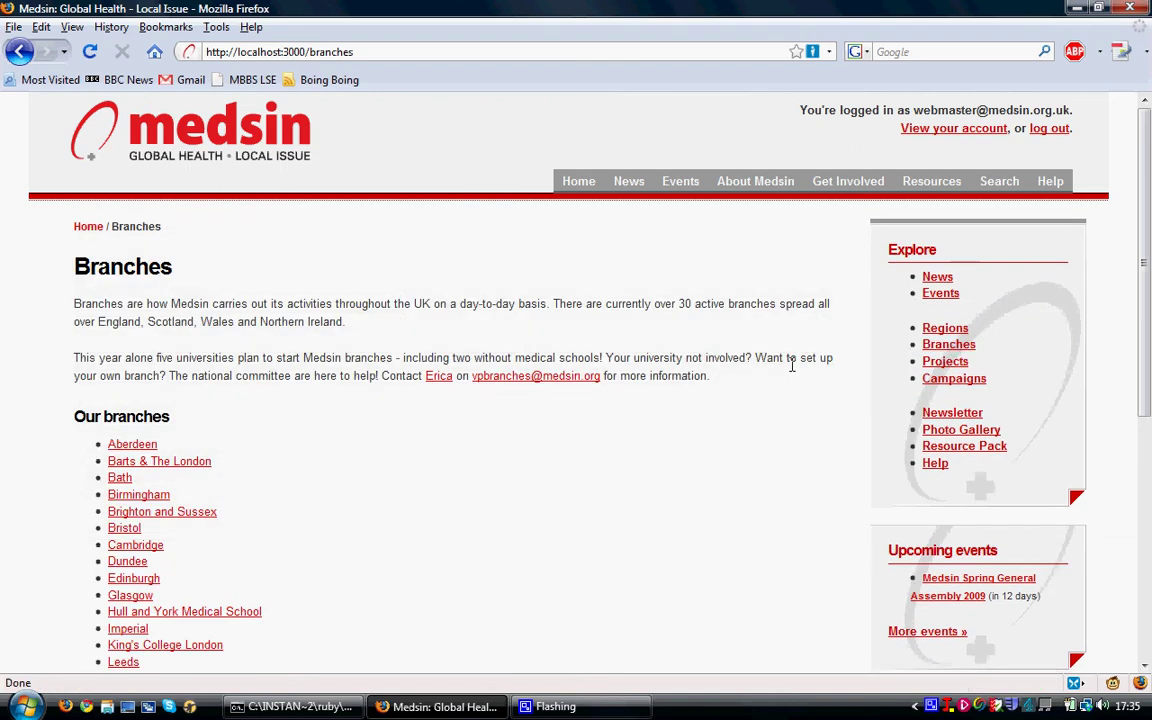
pyautogui.scroll(-5, 325, 422)
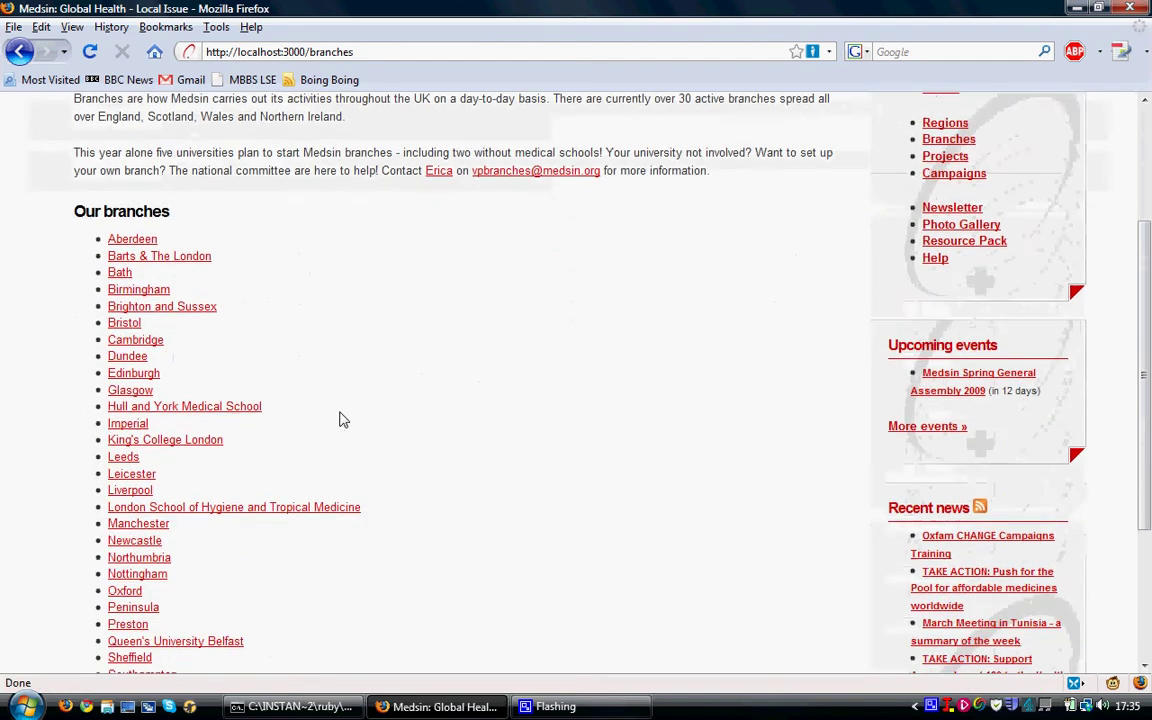
pyautogui.scroll(-2, 356, 420)
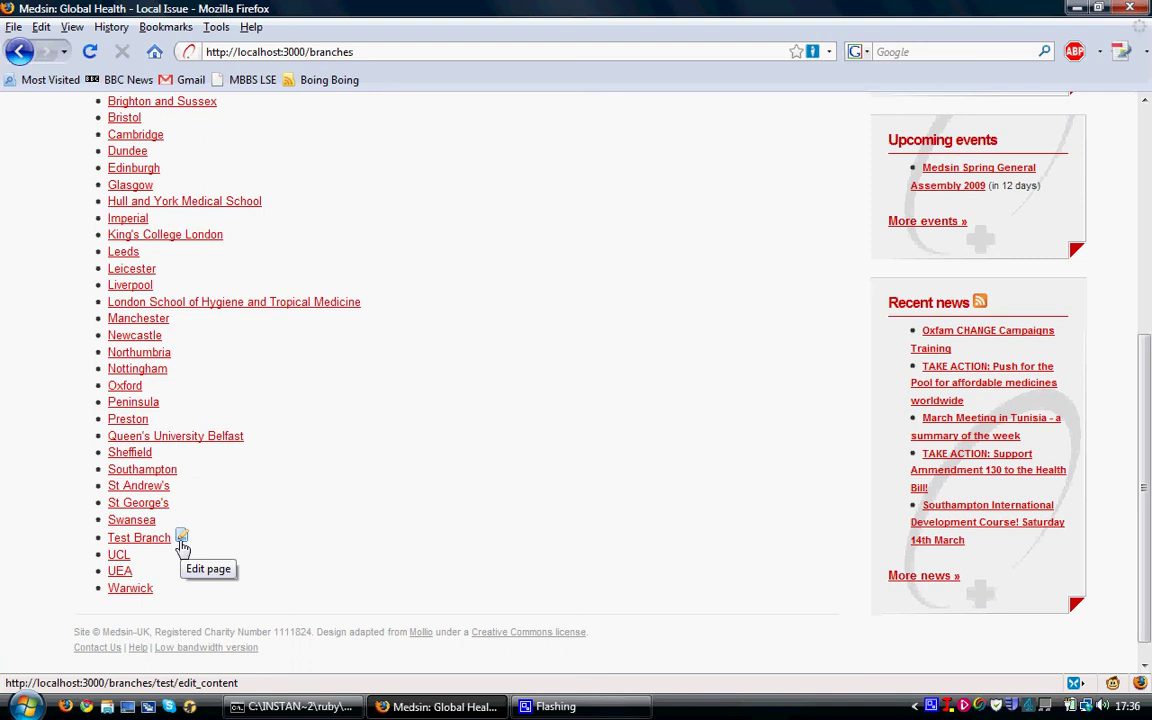
# - Open the Test Branch edit page and look over its Projects and Campaigns options
pyautogui.click(182, 541)
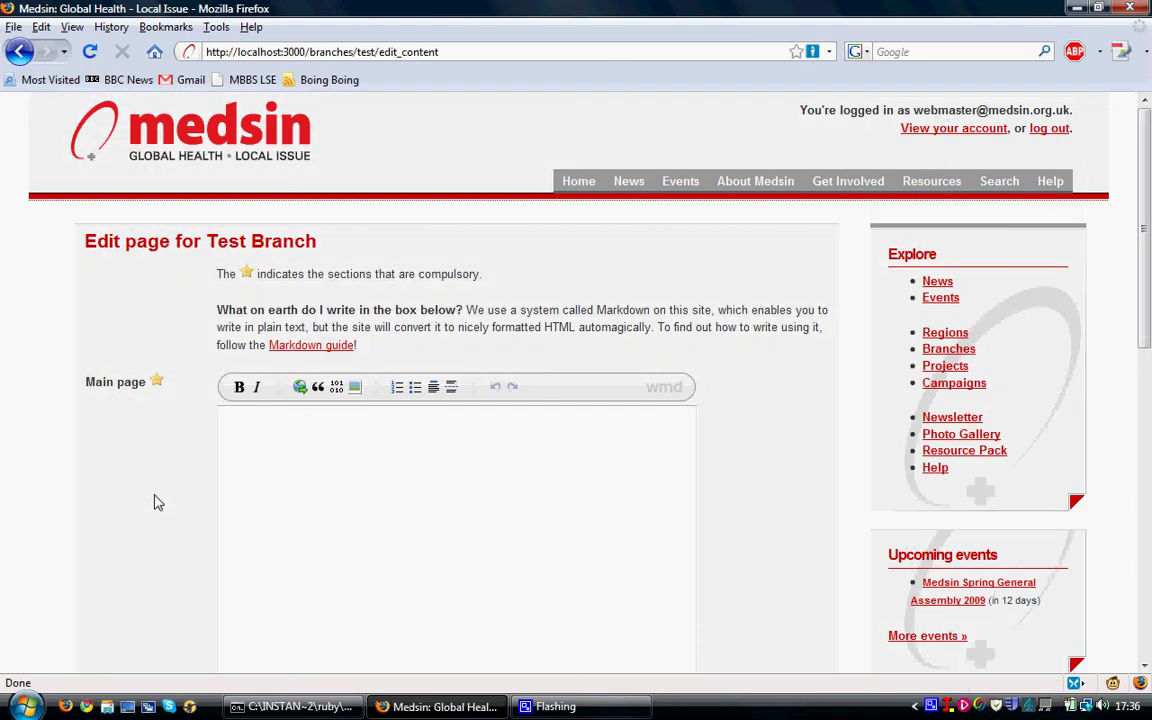
pyautogui.scroll(-2, 155, 505)
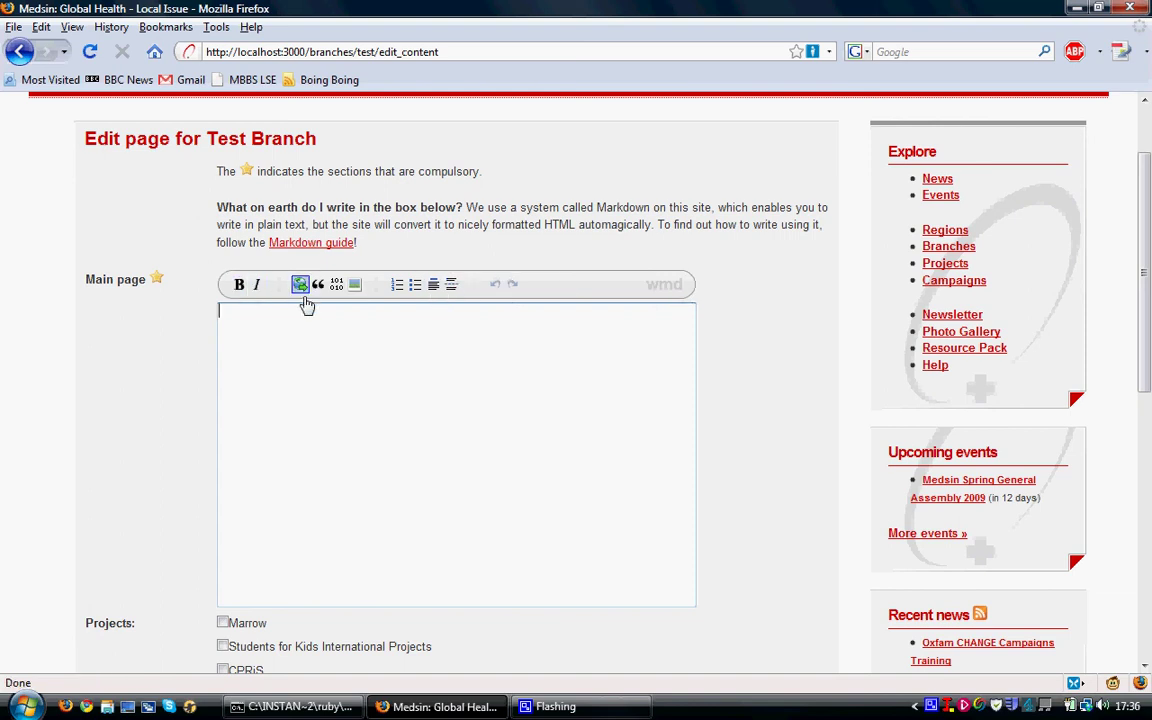
pyautogui.scroll(-6, 172, 455)
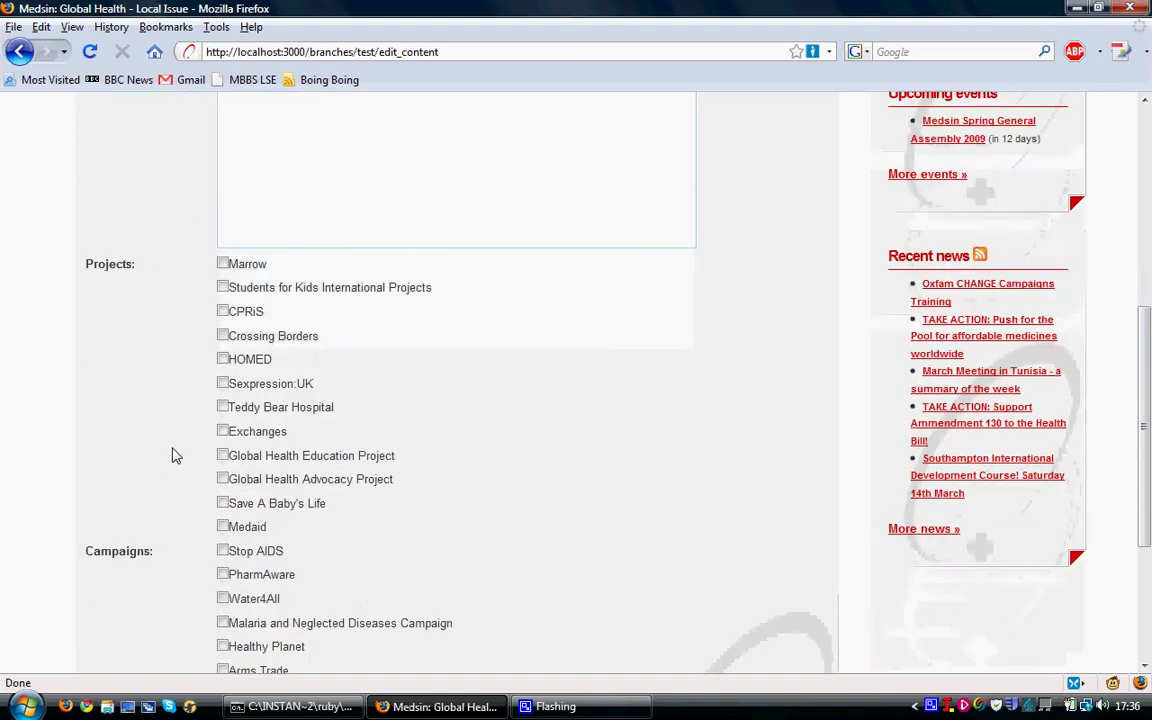
pyautogui.scroll(-1, 172, 455)
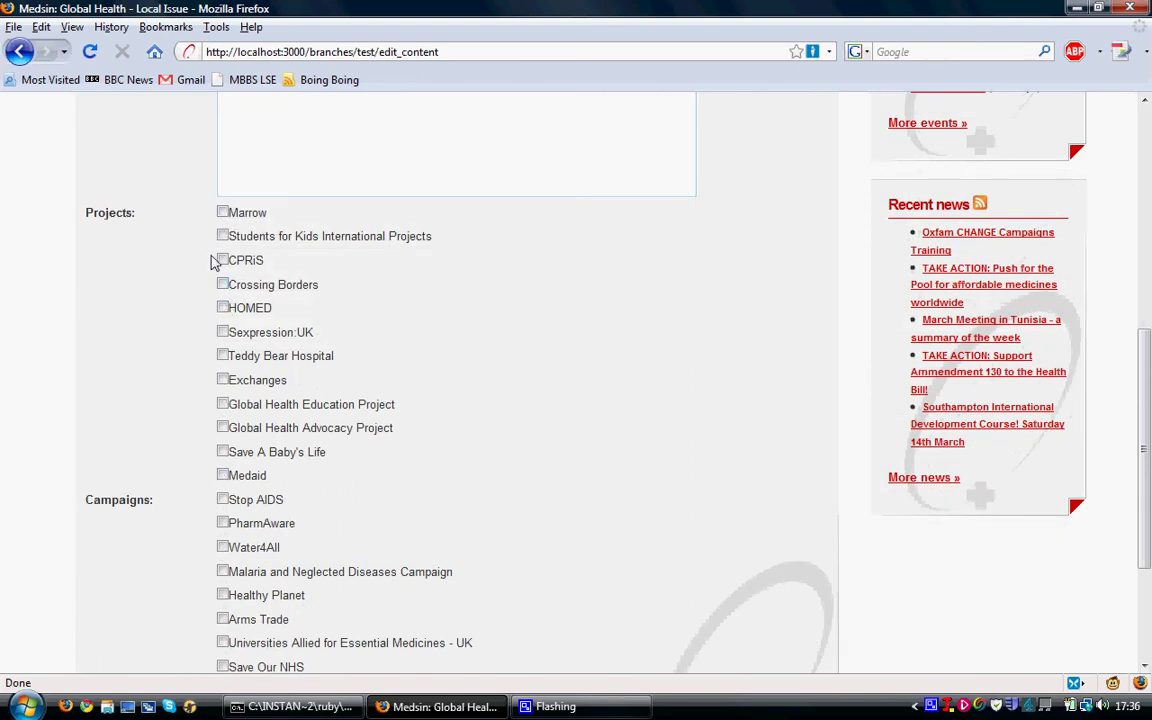
pyautogui.scroll(-3, 190, 408)
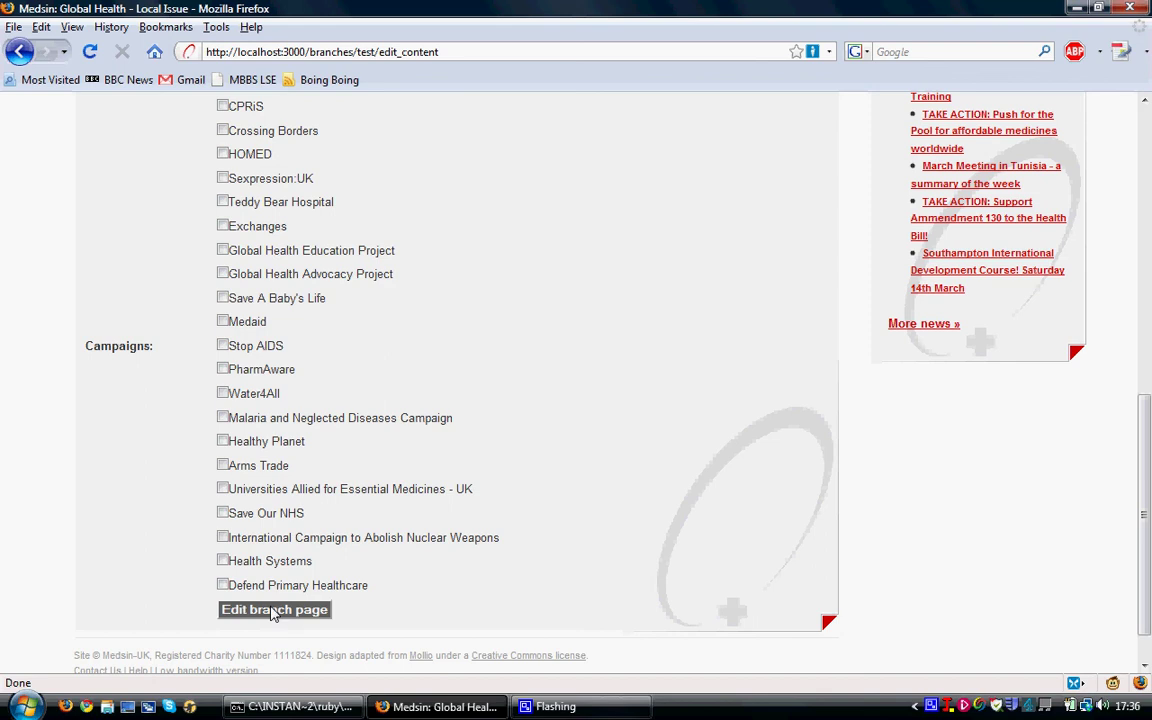
pyautogui.scroll(5, 533, 476)
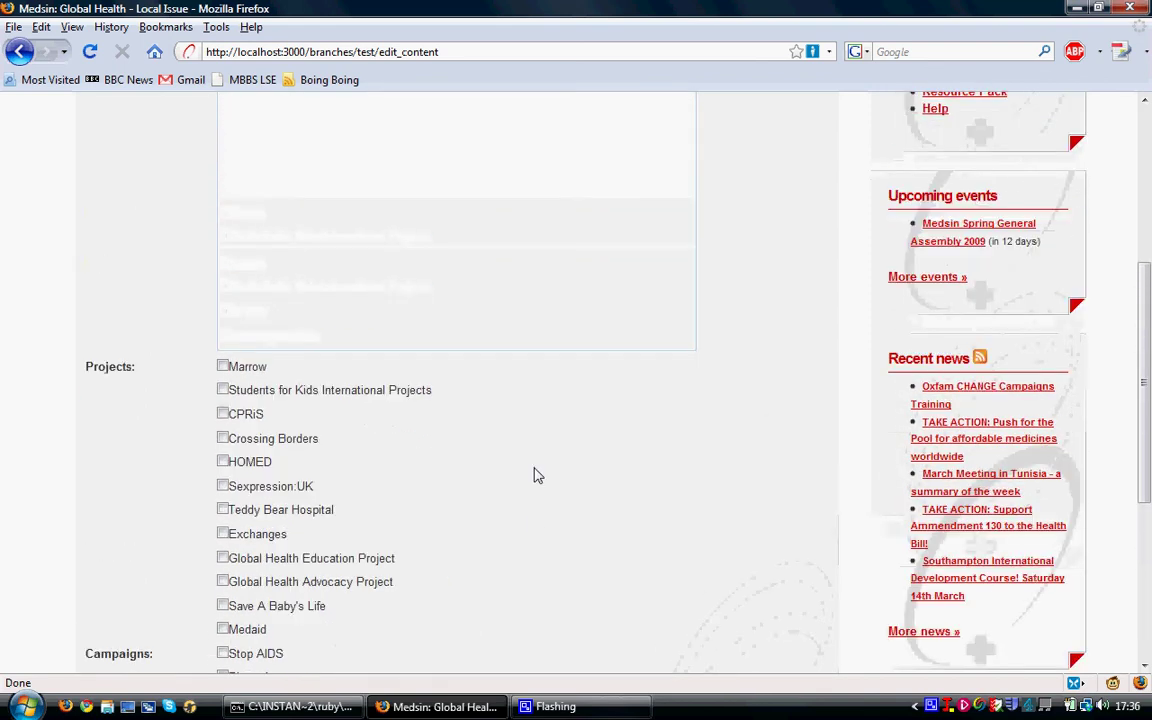
pyautogui.scroll(6, 533, 476)
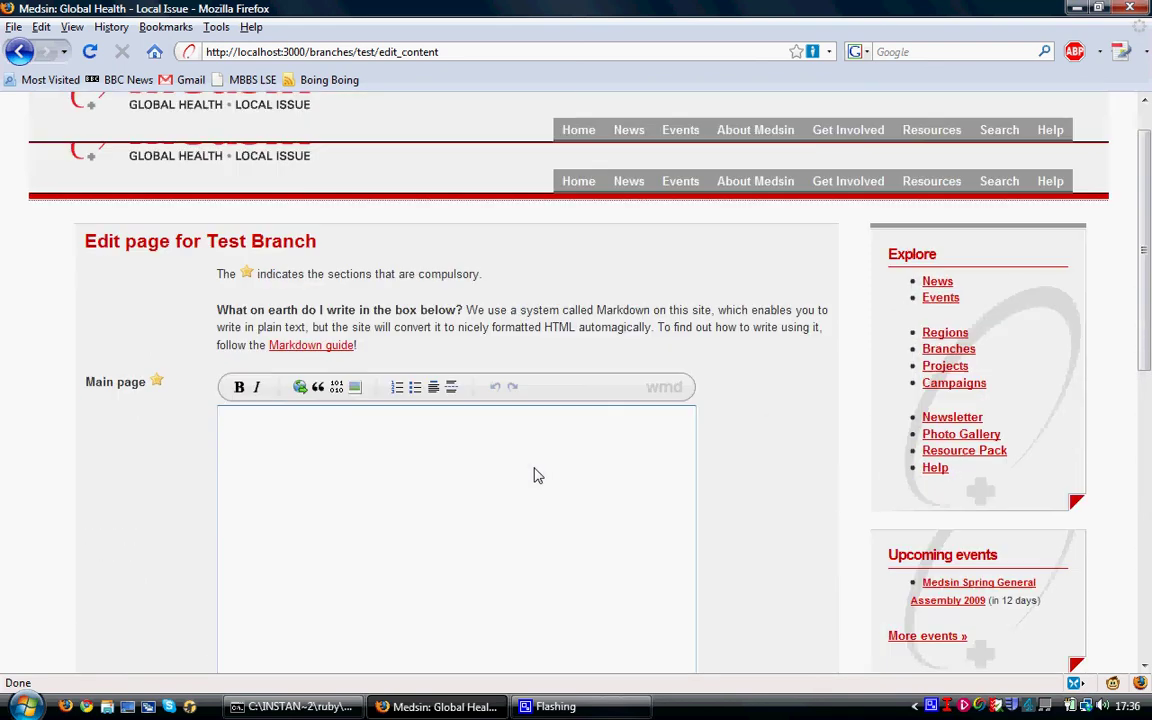
pyautogui.click(21, 55)
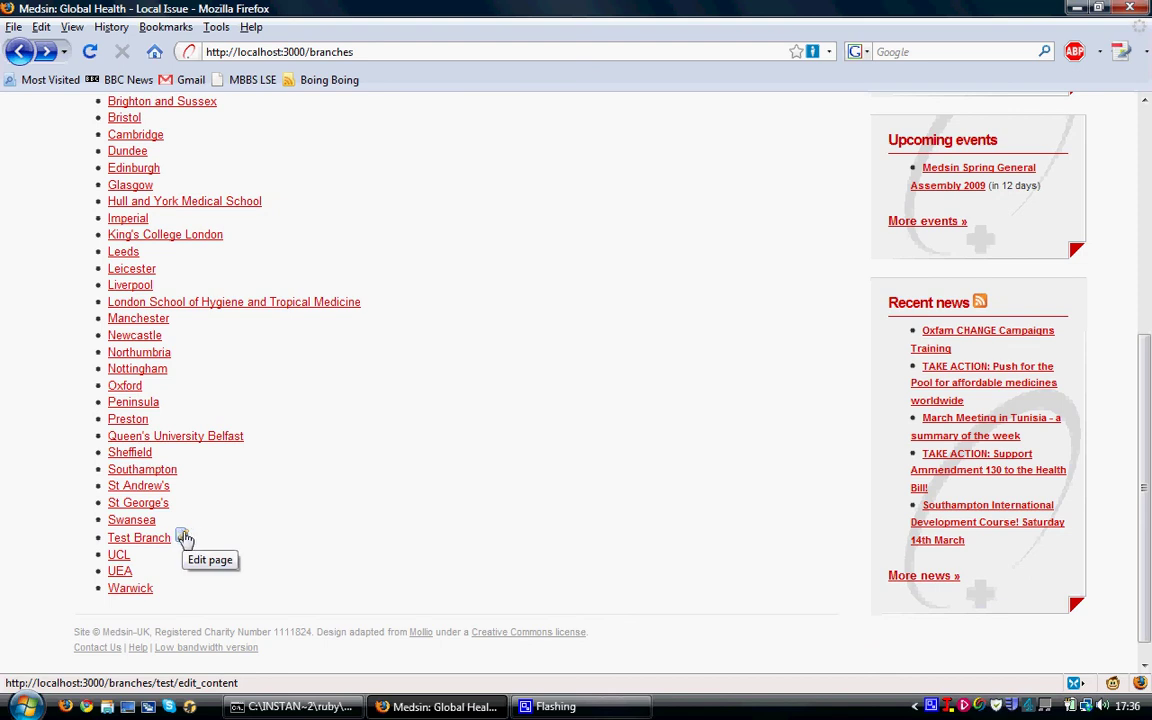
pyautogui.click(157, 545)
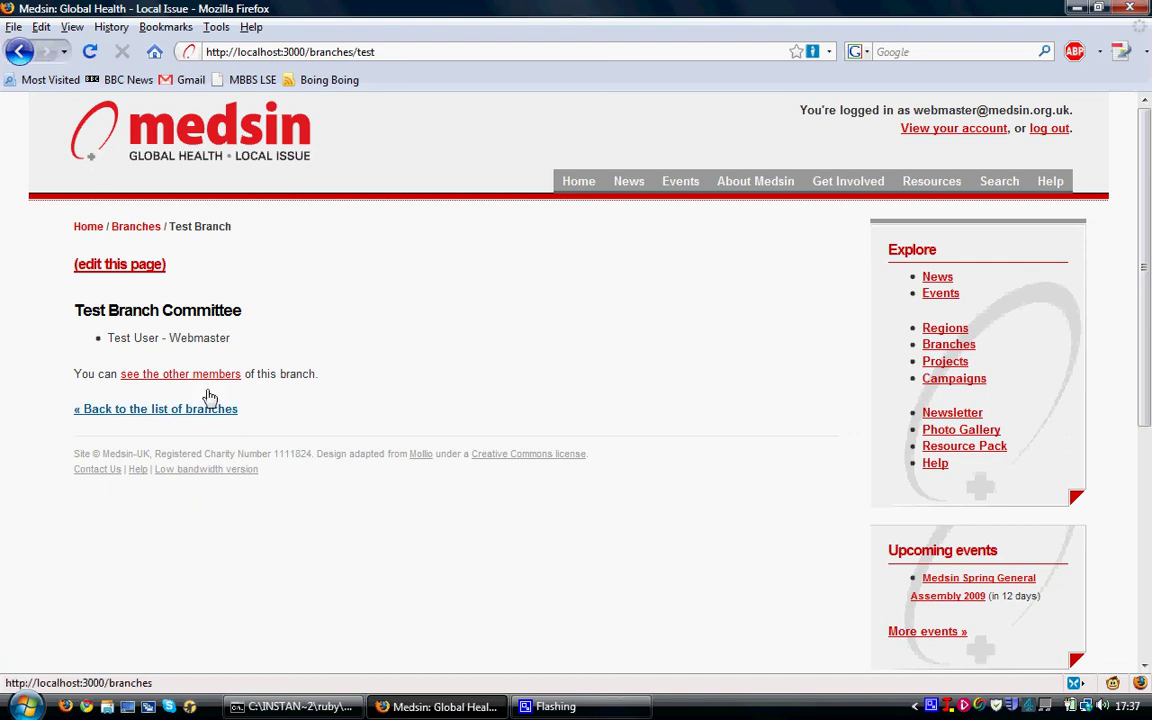
pyautogui.moveTo(77, 310); pyautogui.dragTo(238, 311)
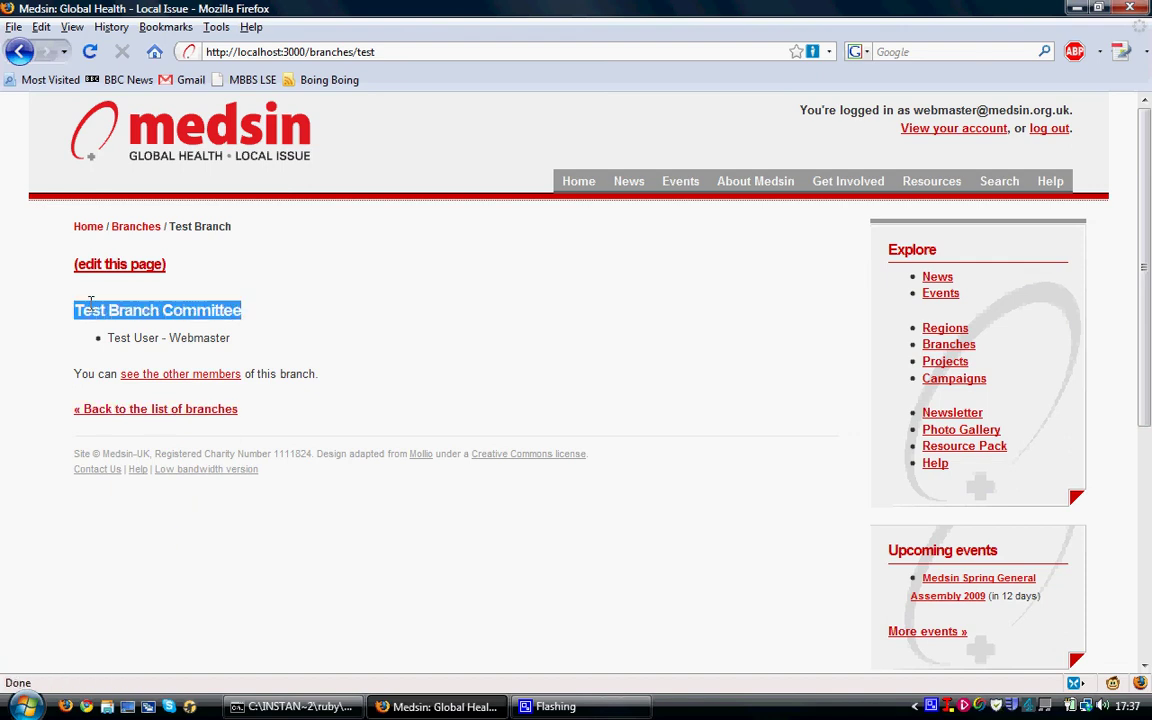
pyautogui.click(165, 310)
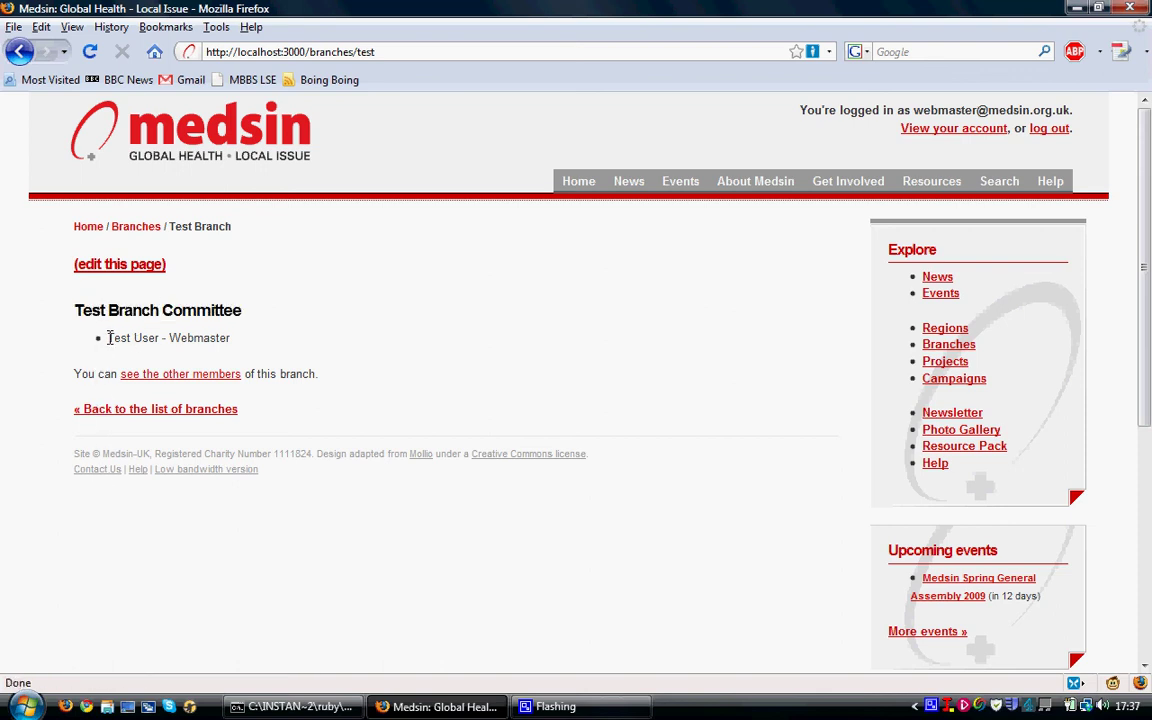
pyautogui.moveTo(108, 338); pyautogui.dragTo(239, 339)
pyautogui.click(239, 341)
pyautogui.moveTo(108, 338); pyautogui.dragTo(241, 348)
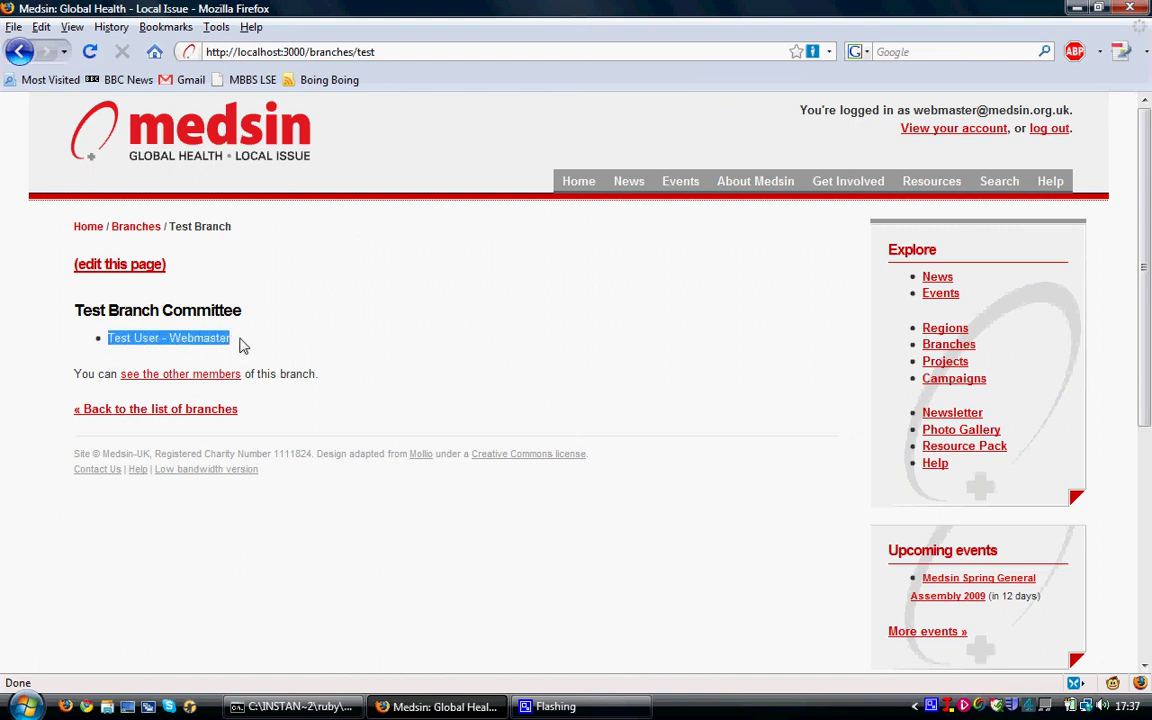
pyautogui.click(240, 346)
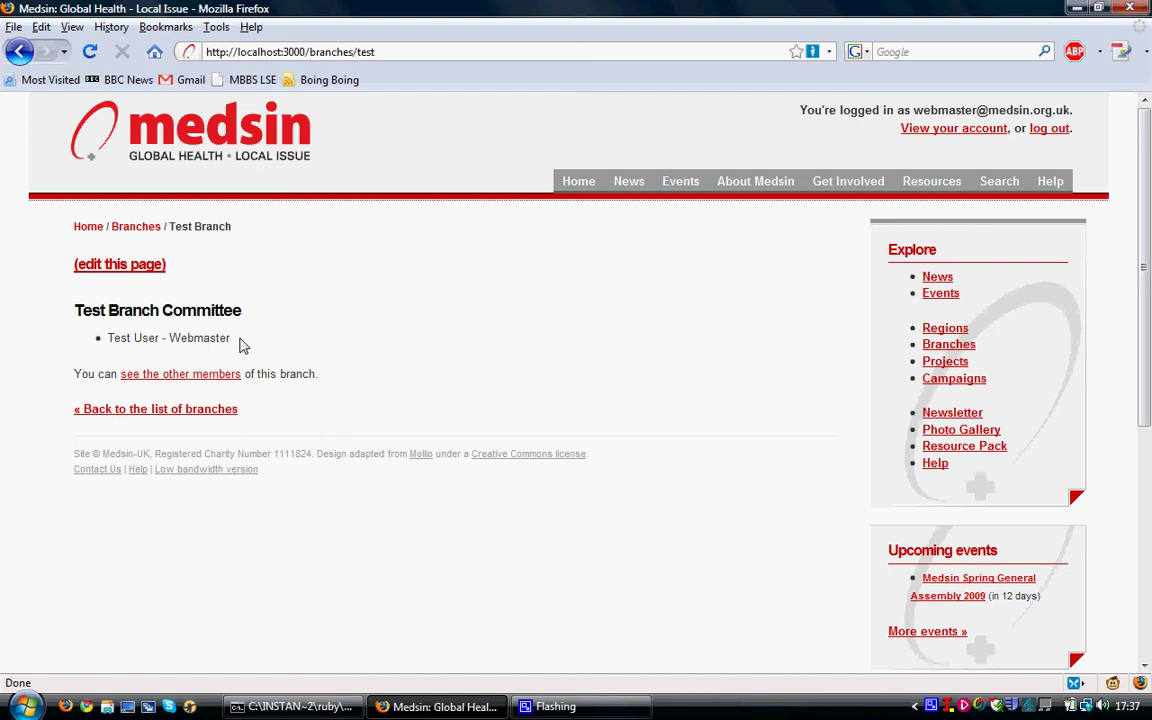
# - From the Test Branch members list, give the second member the role 'President'
pyautogui.click(178, 374)
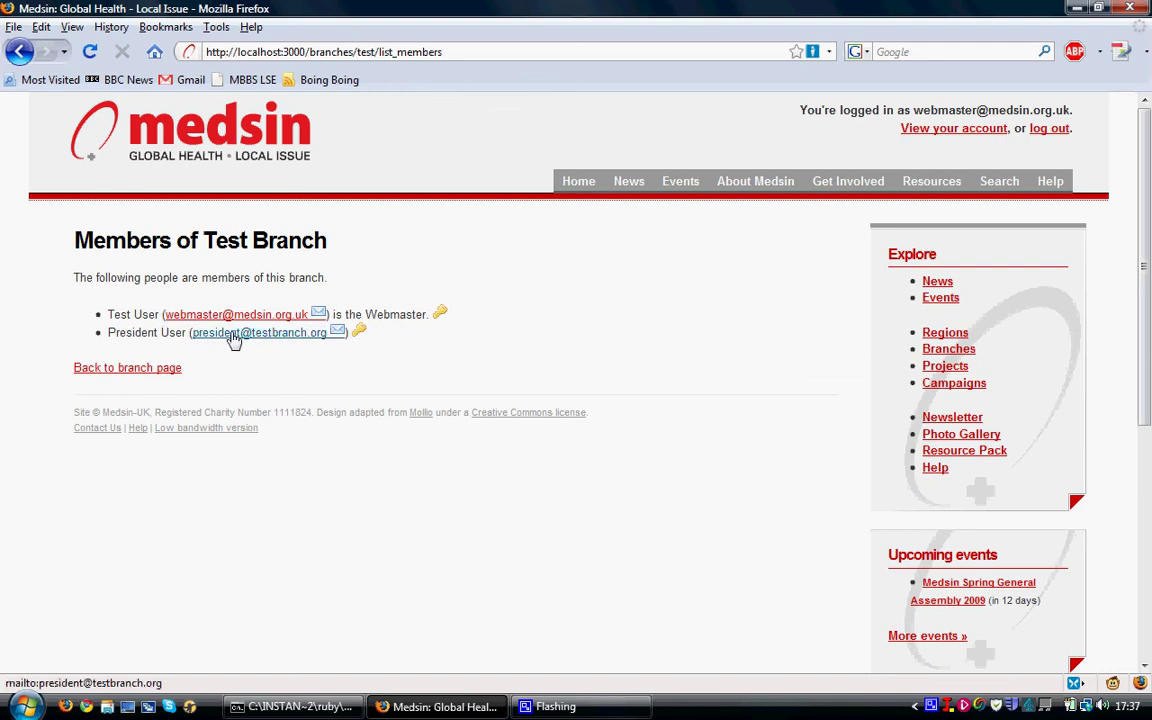
pyautogui.click(357, 335)
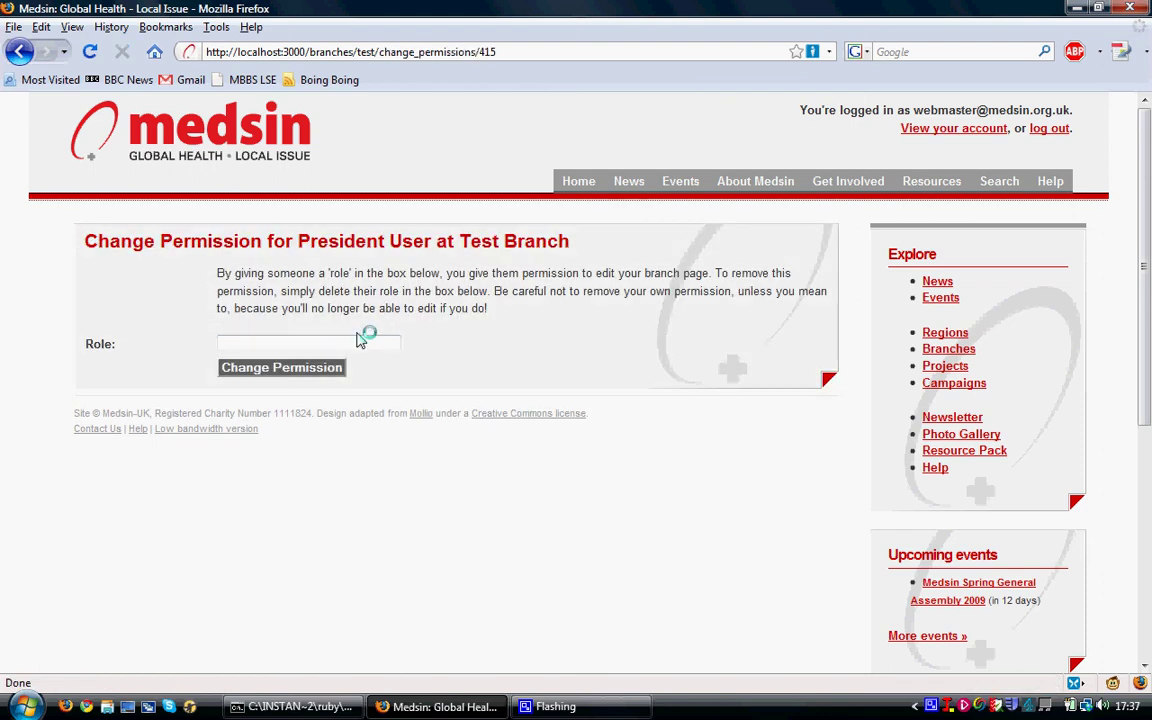
pyautogui.click(354, 343)
pyautogui.write('President')
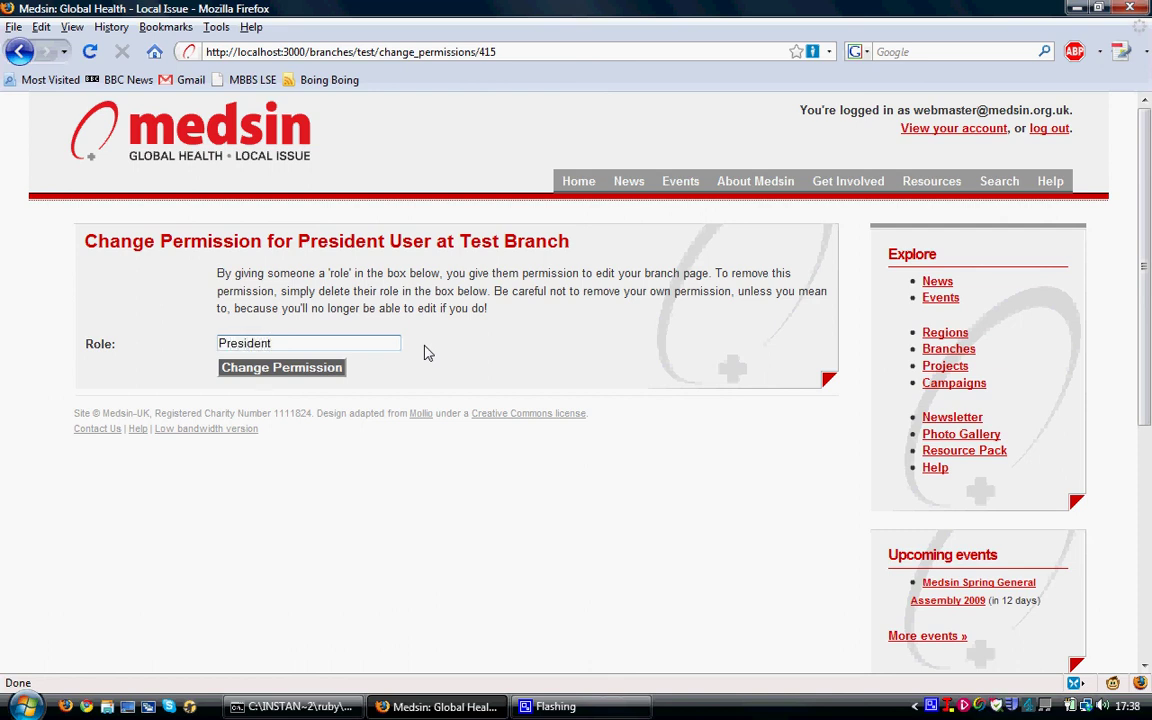
pyautogui.click(316, 372)
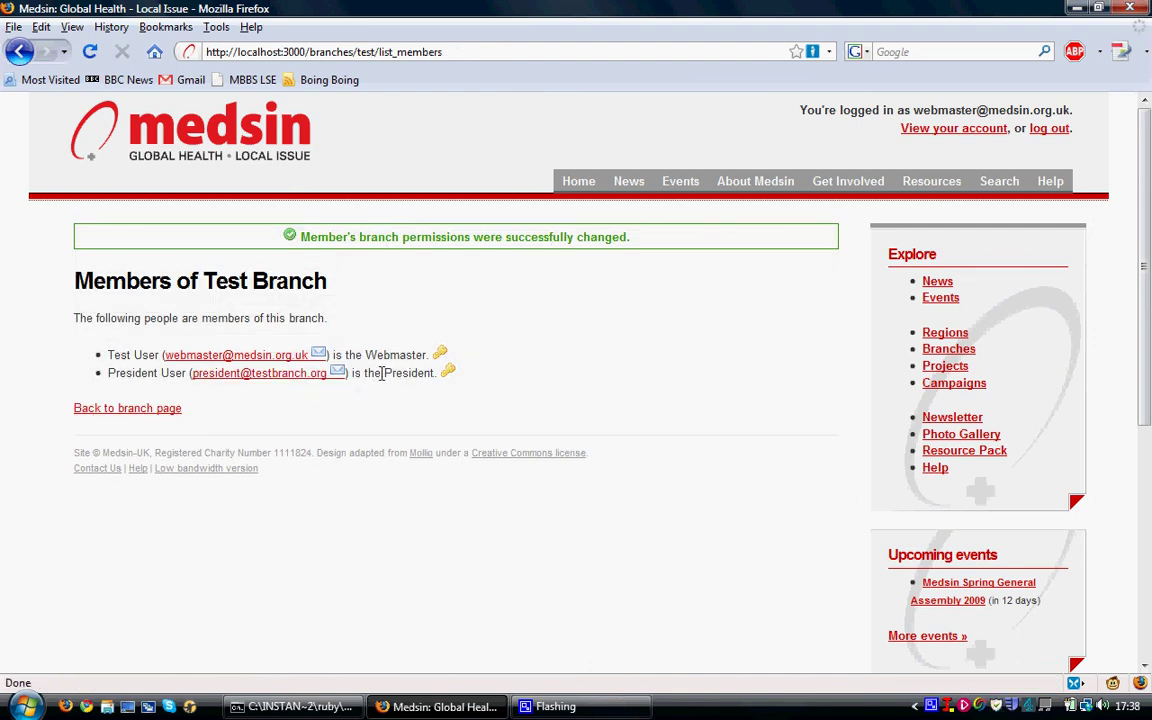
pyautogui.click(152, 409)
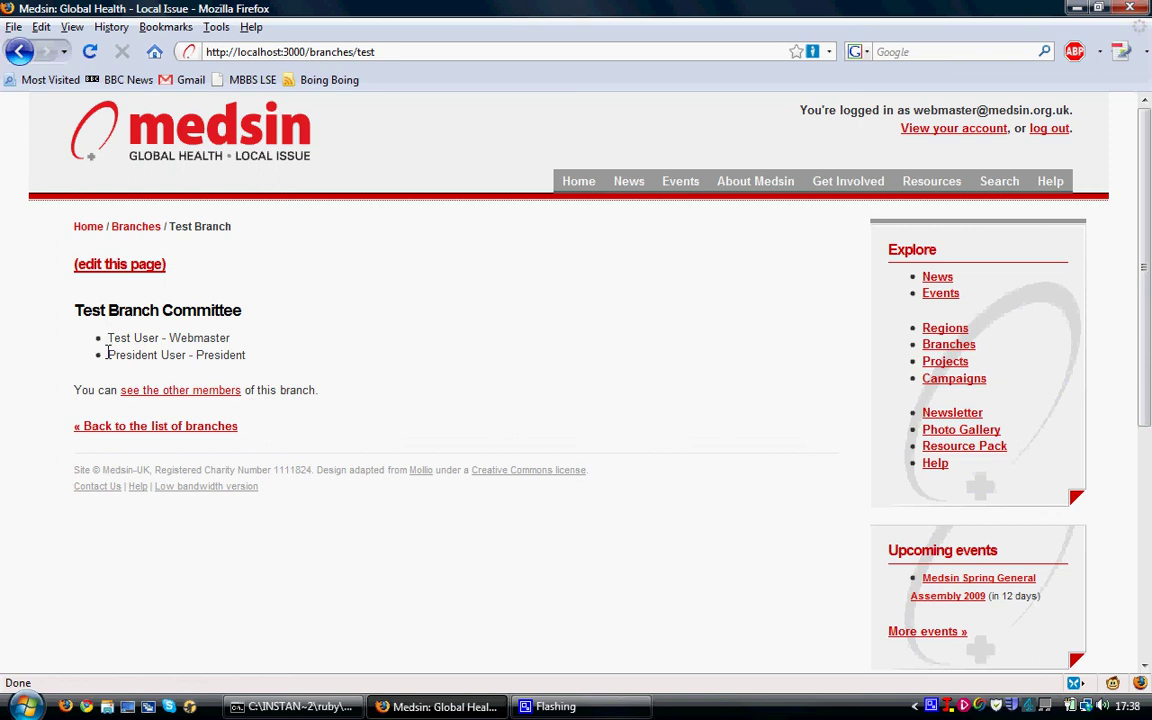
# - Highlight the committee heading with its Webmaster and President members on the branch page
pyautogui.moveTo(129, 355); pyautogui.dragTo(262, 360)
pyautogui.click(263, 360)
pyautogui.moveTo(73, 315); pyautogui.dragTo(276, 370)
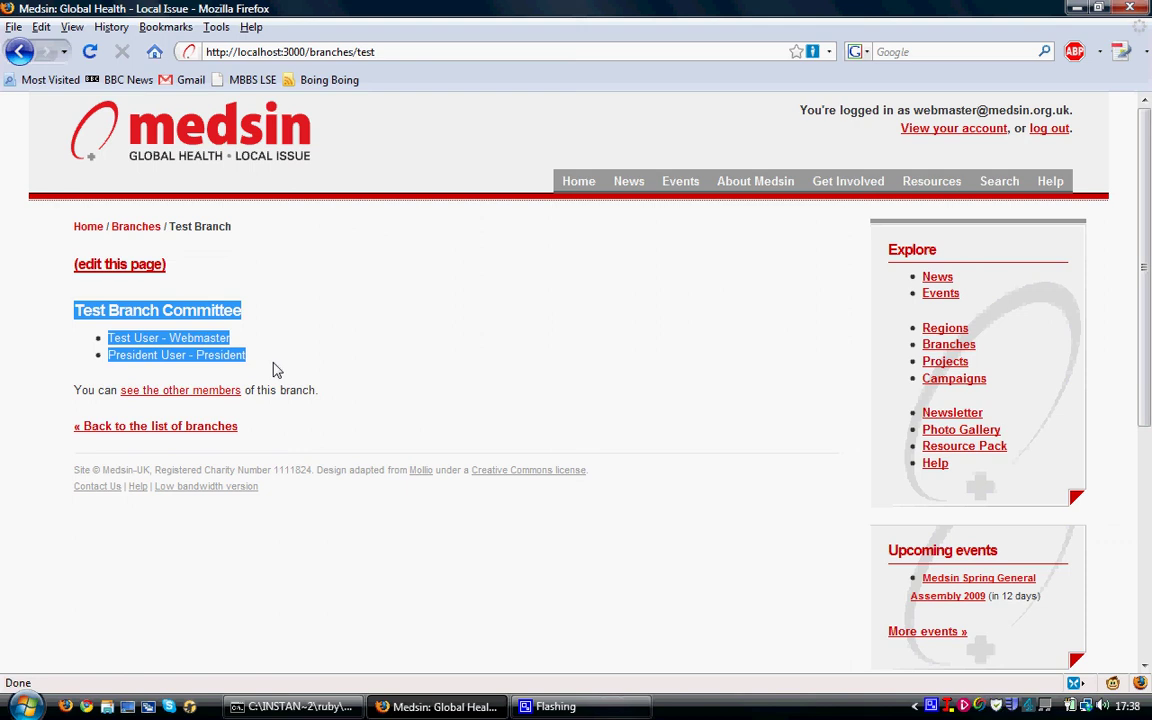
pyautogui.click(276, 370)
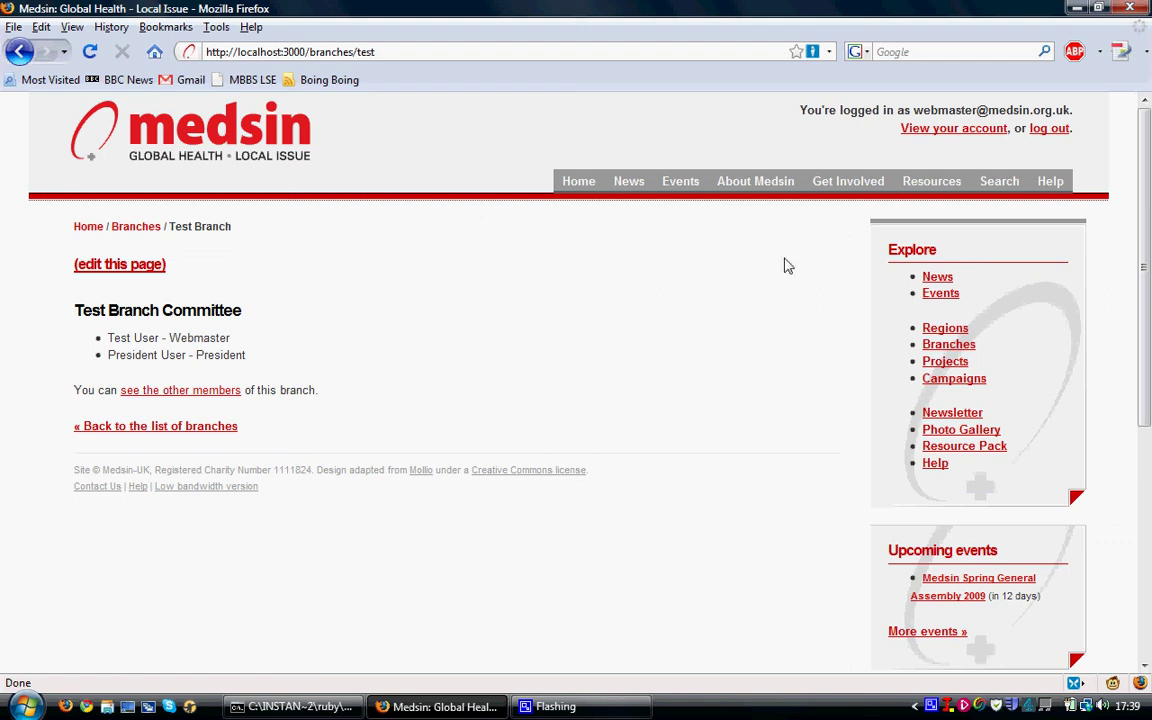
pyautogui.moveTo(620, 188)
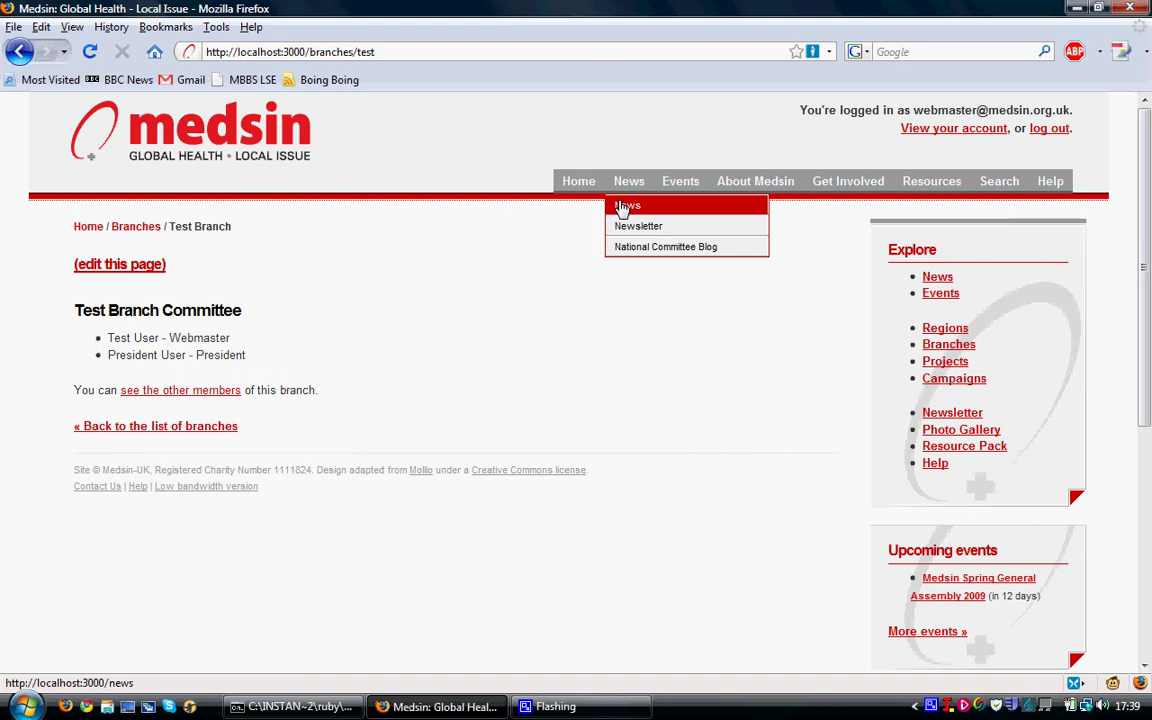
# - Open the News page and its Submit News form via 'tell the rest of Medsin'
pyautogui.click(622, 207)
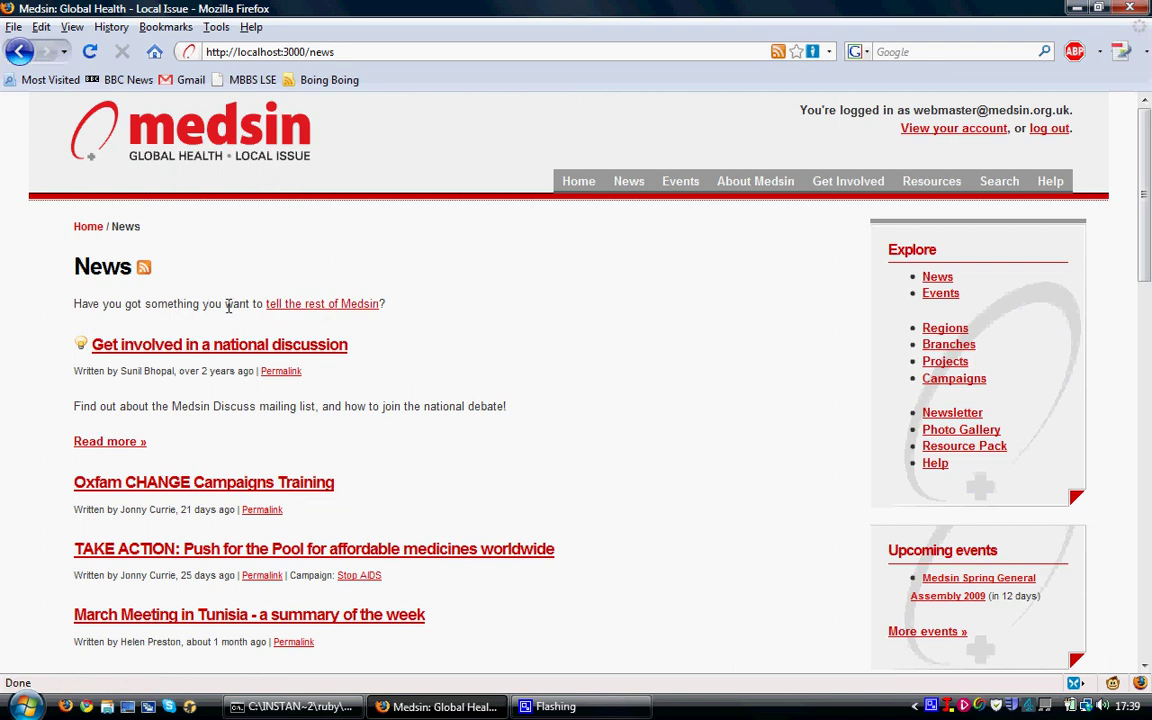
pyautogui.click(279, 310)
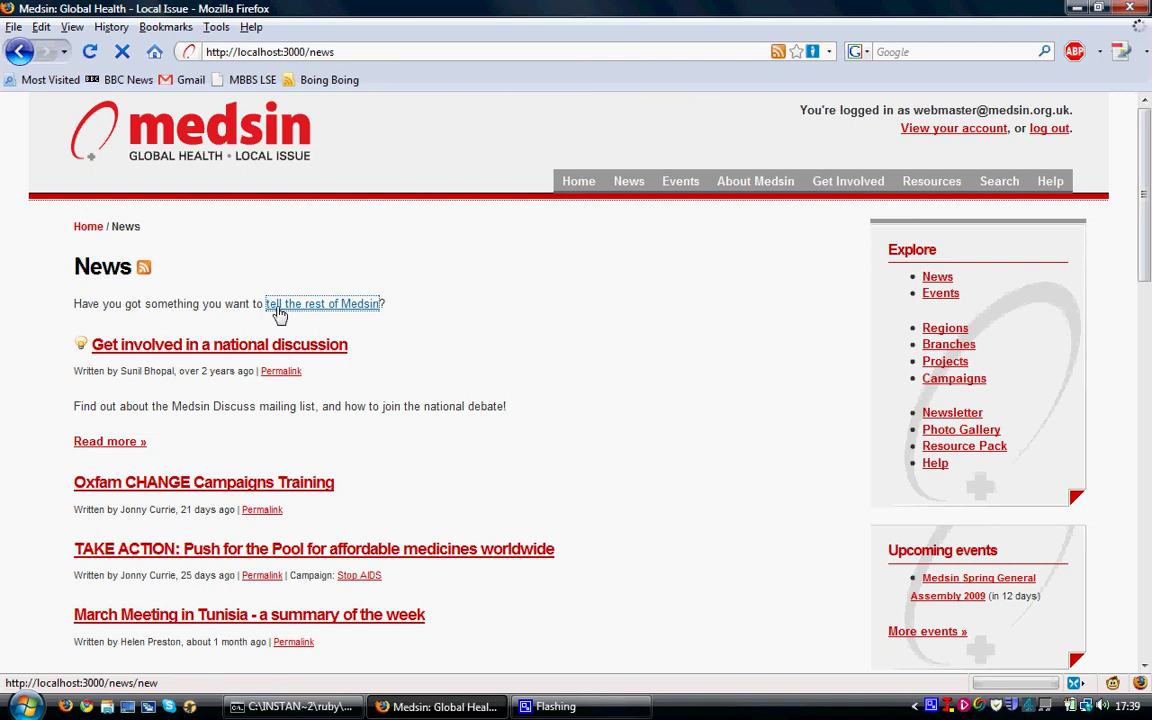
pyautogui.click(280, 308)
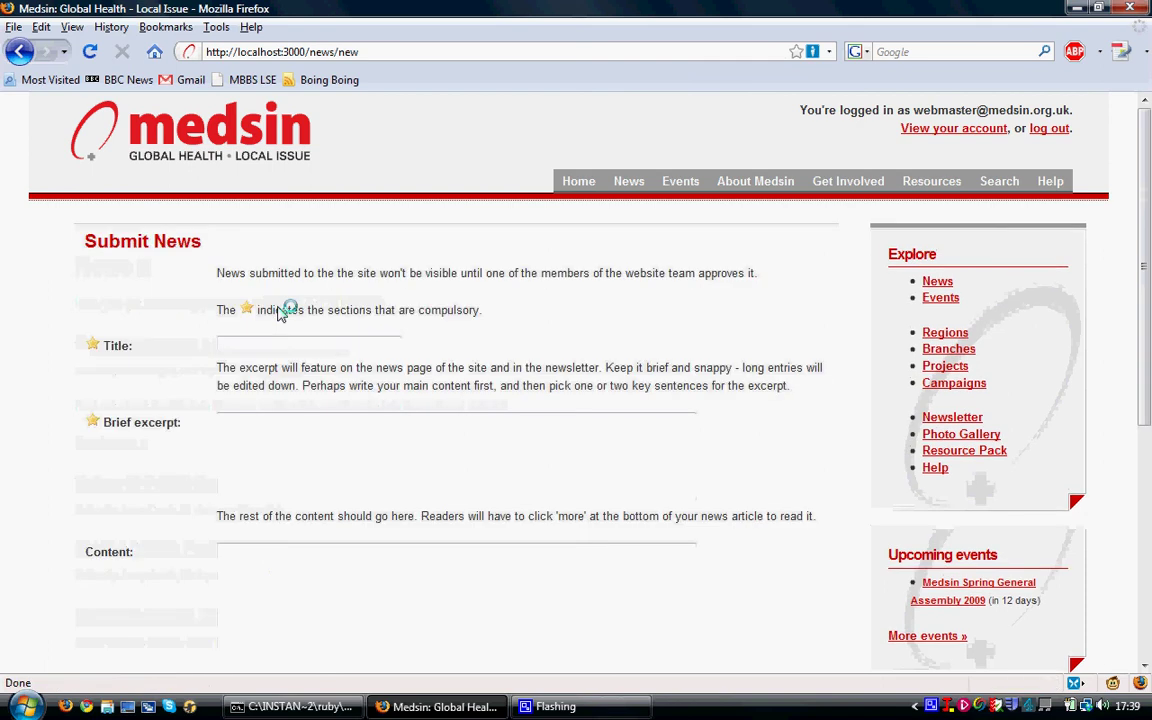
pyautogui.scroll(-2, 225, 378)
pyautogui.scroll(-6, 225, 382)
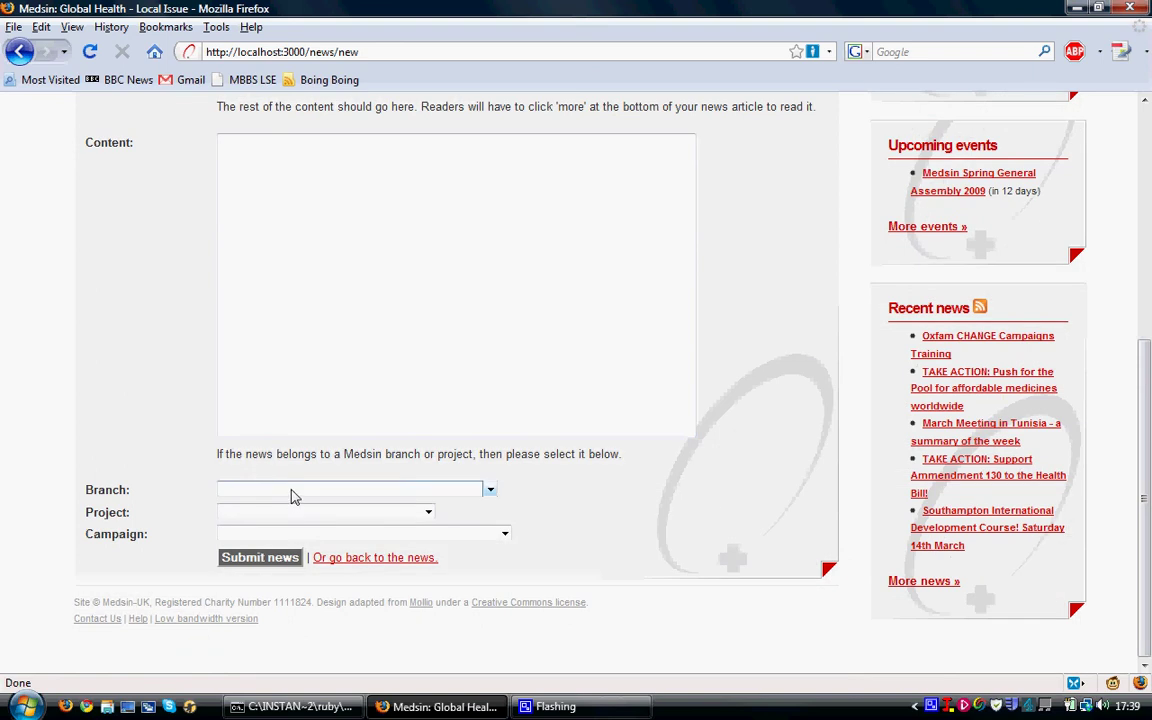
# - Check the Branch list offers Test Branch, leave it blank, and go to Upcoming Events
pyautogui.click(287, 490)
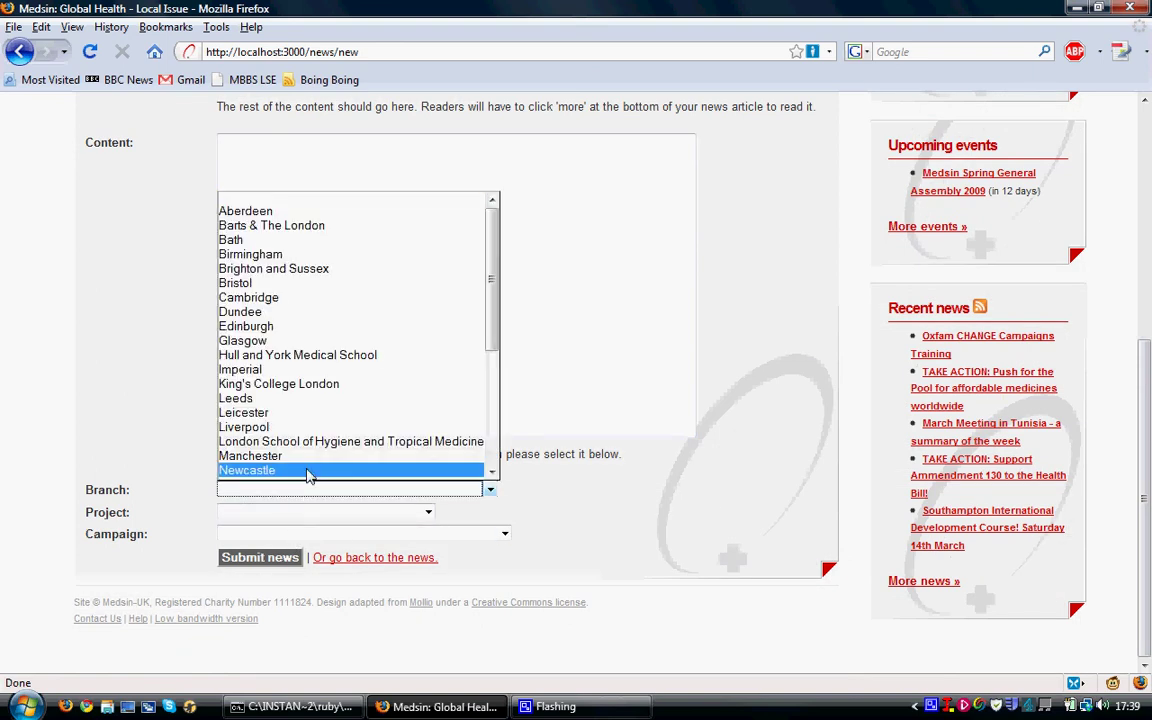
pyautogui.scroll(-4, 310, 476)
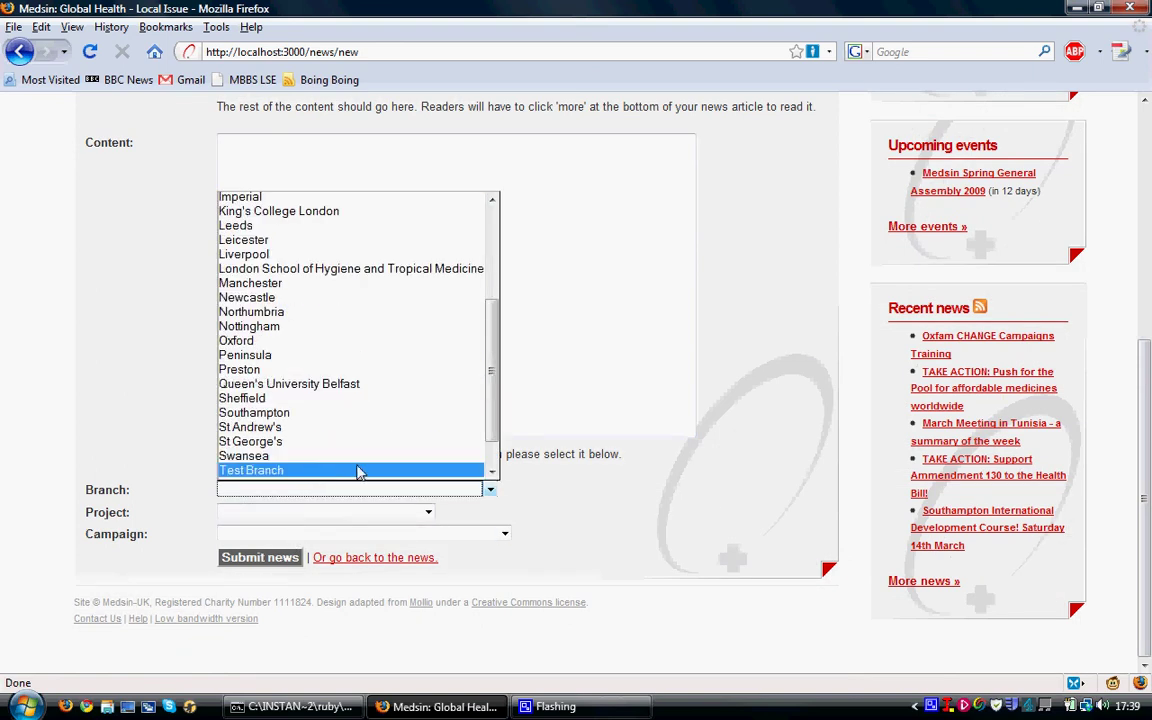
pyautogui.click(589, 489)
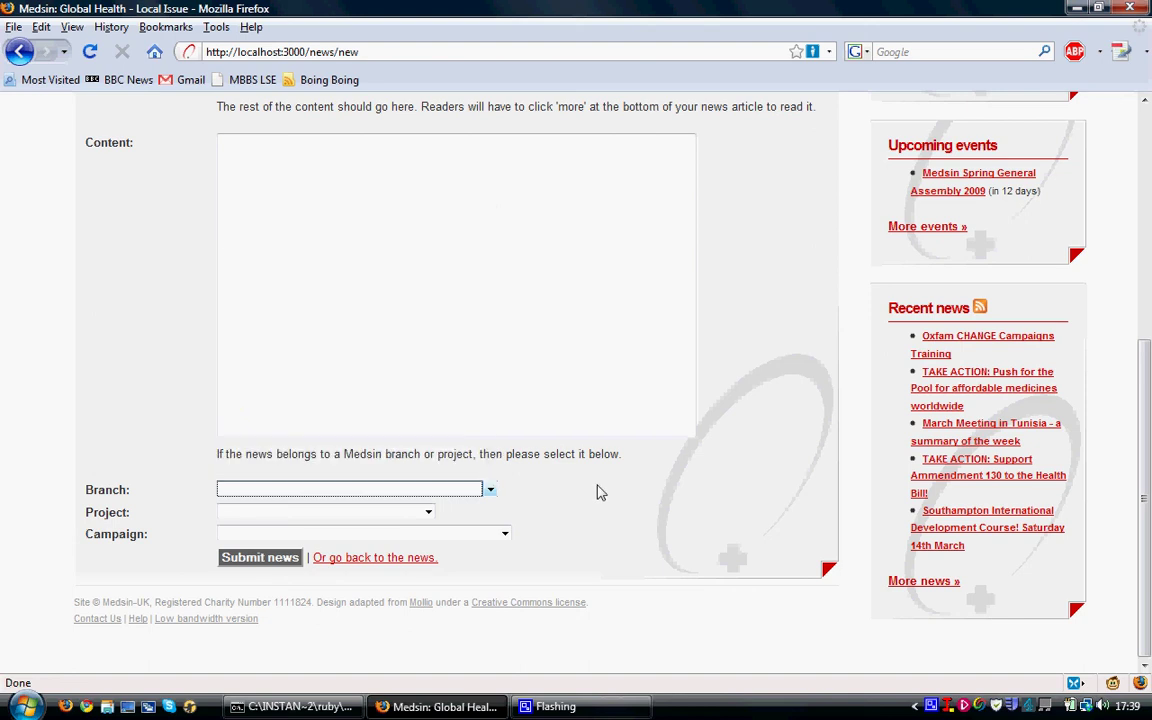
pyautogui.click(602, 493)
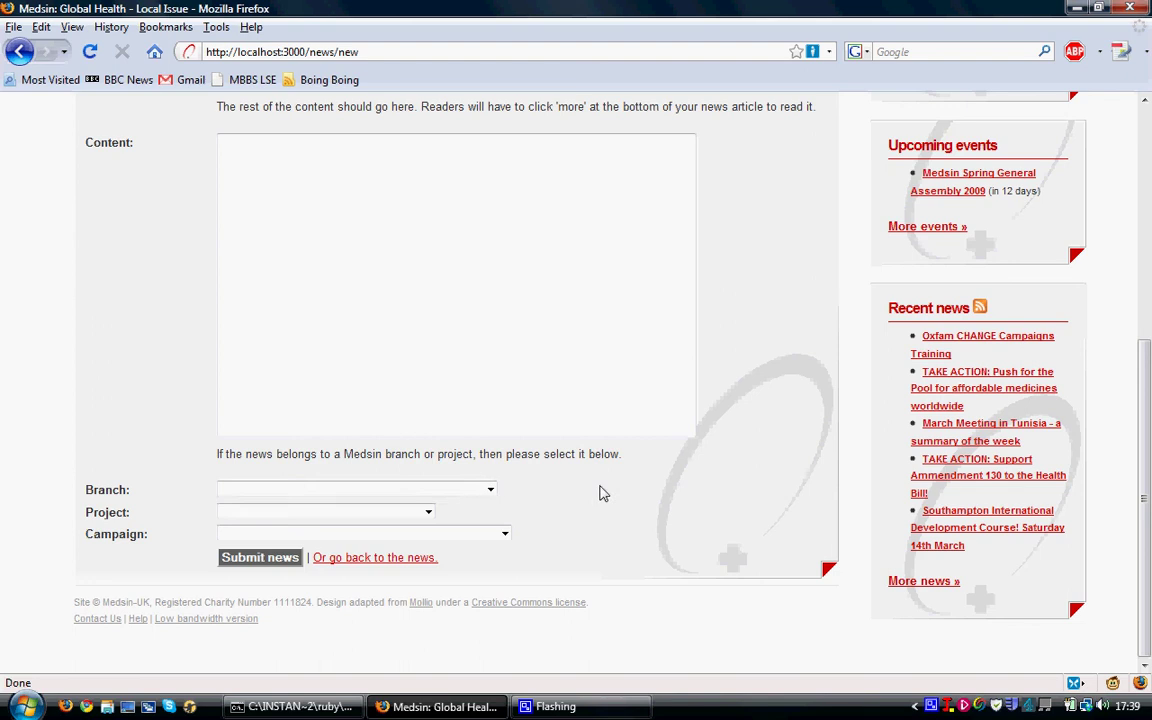
pyautogui.click(895, 230)
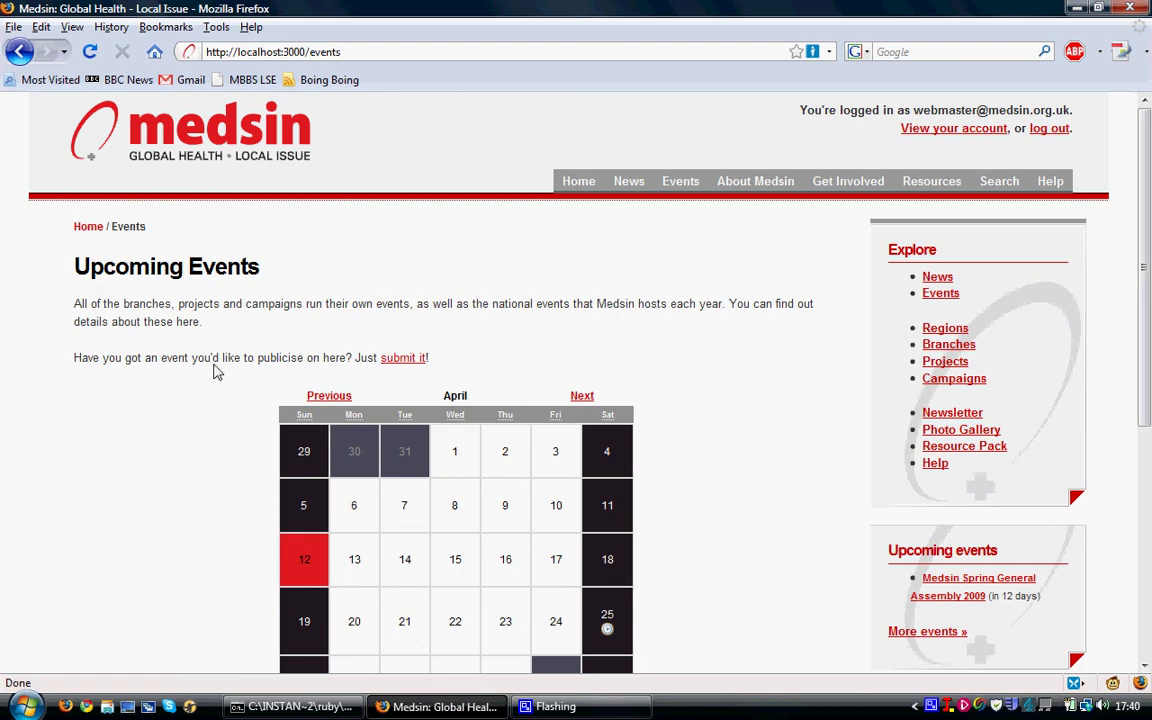
# - Open the 'Submit a new event' form and scroll through its date and branch fields
pyautogui.click(399, 364)
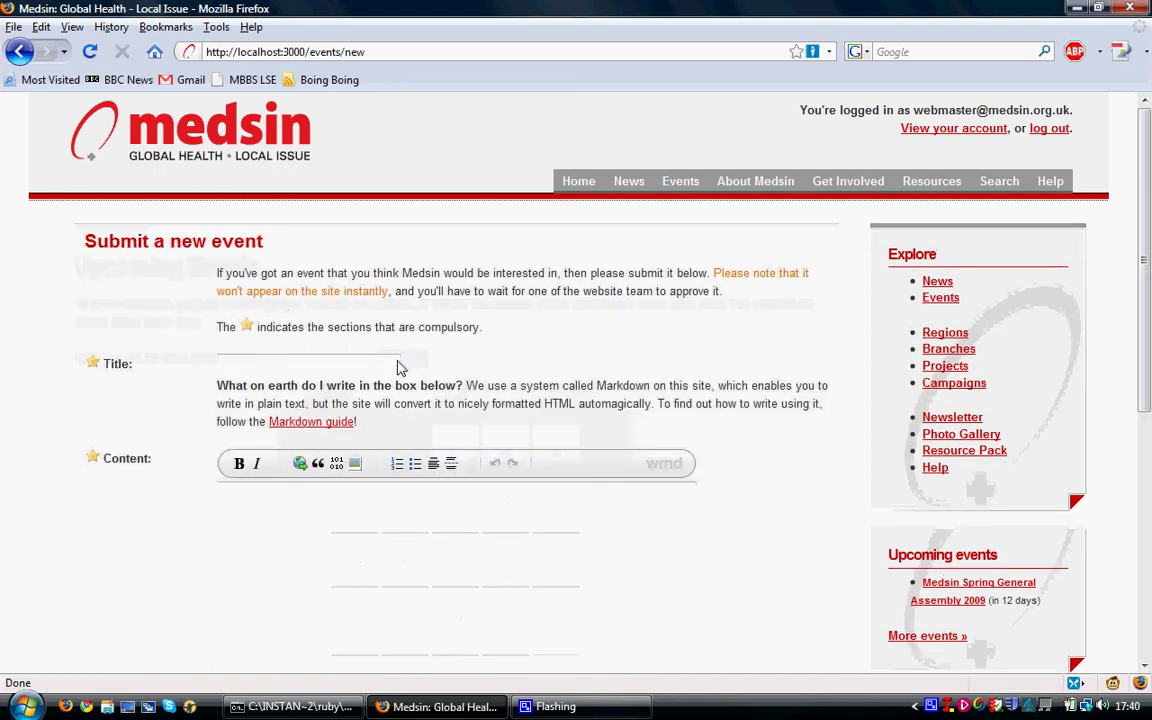
pyautogui.scroll(-6, 160, 430)
pyautogui.scroll(-2, 160, 430)
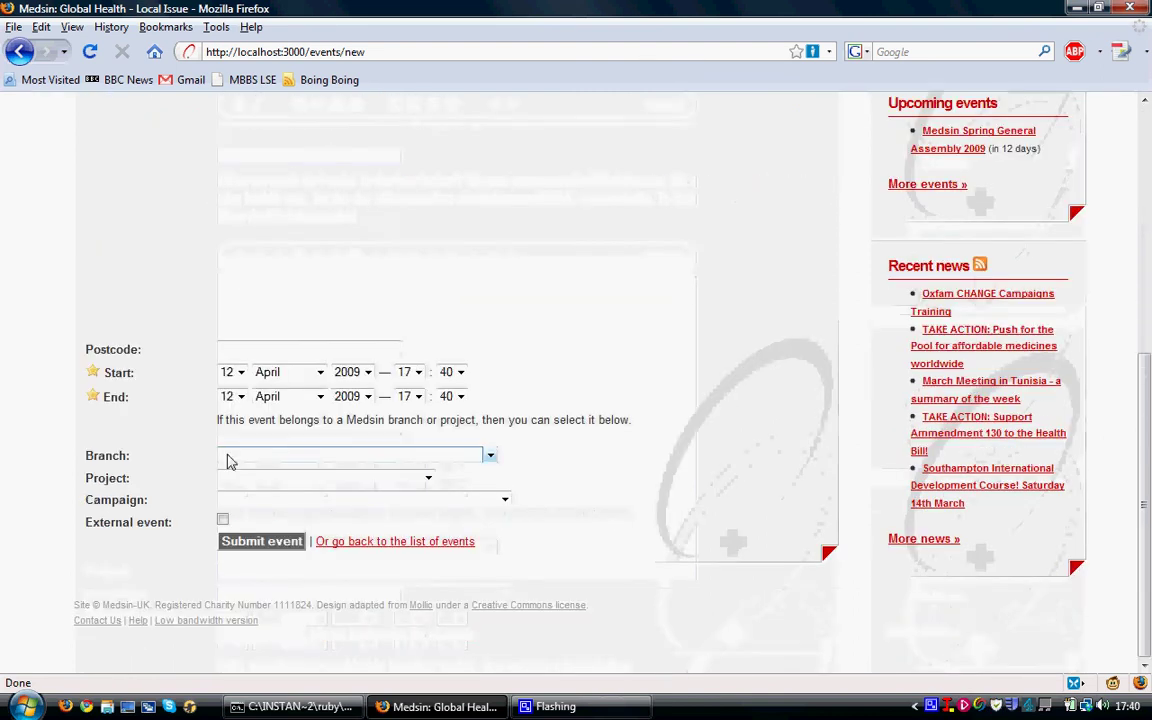